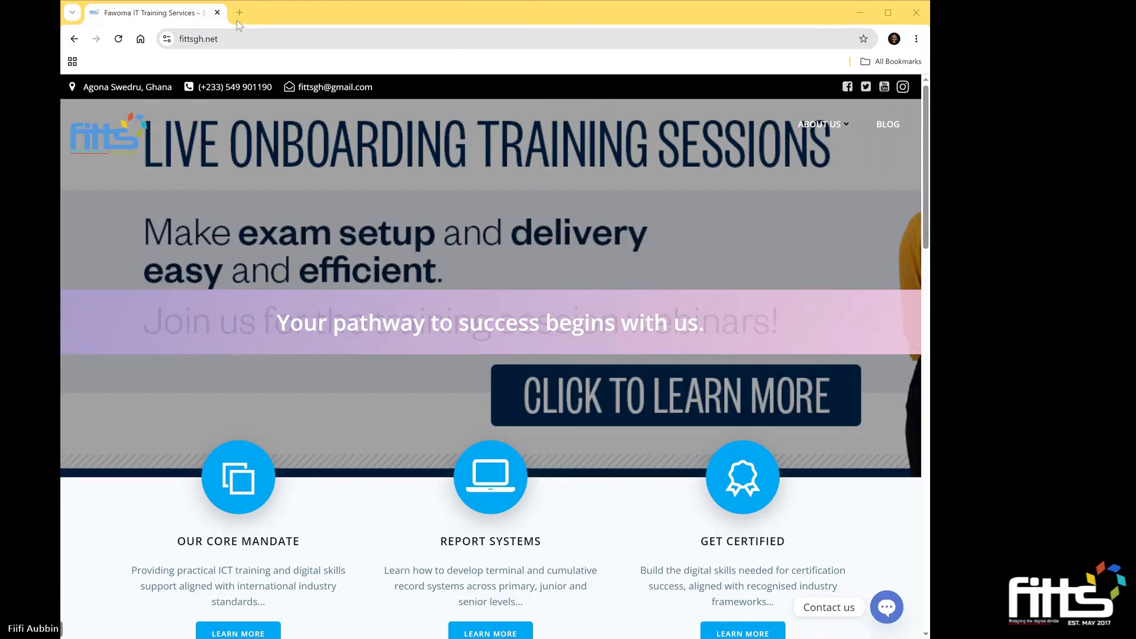
Open portal.azure.com in a new browser tab.
{"action": "left_click", "coordinate": [239, 13]}
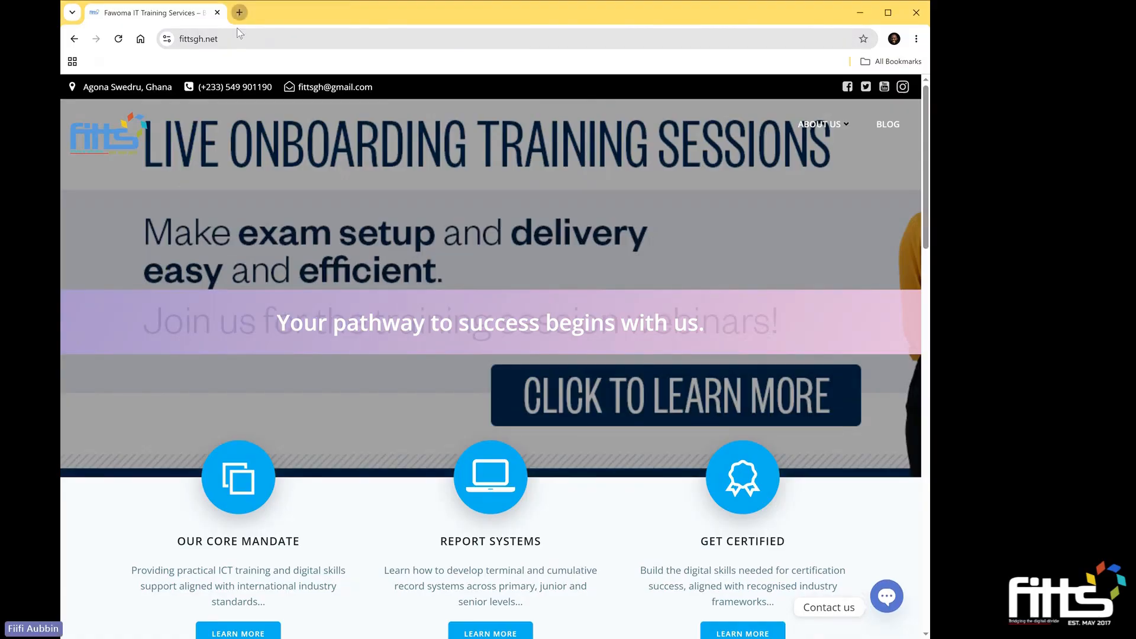
{"action": "type", "text": "portal.azure.com"}
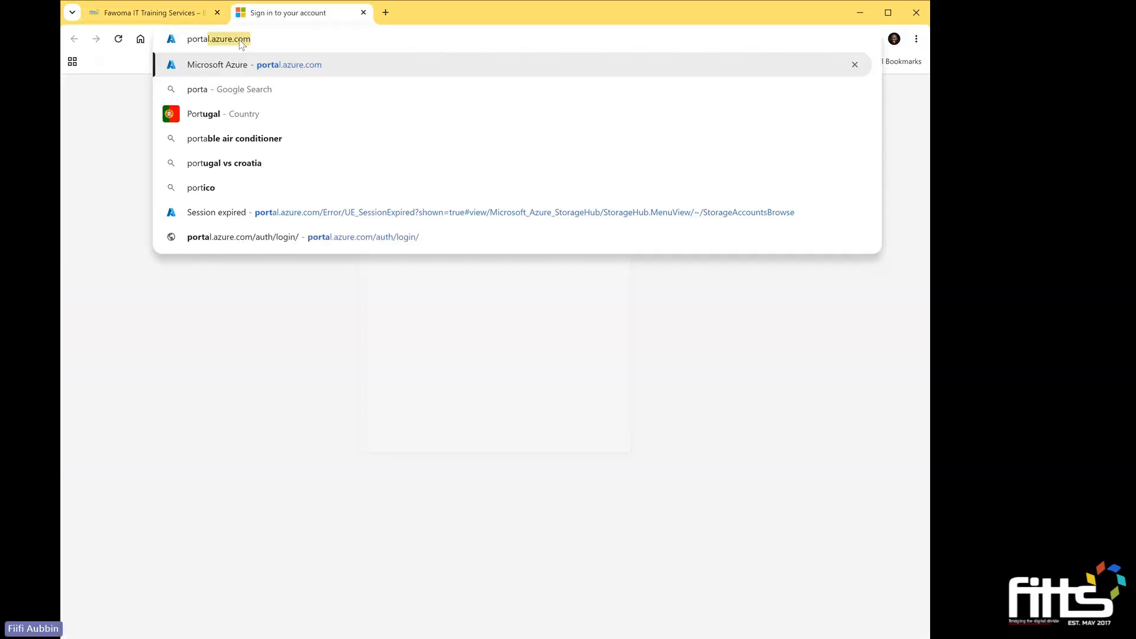
{"action": "key", "text": "Return"}
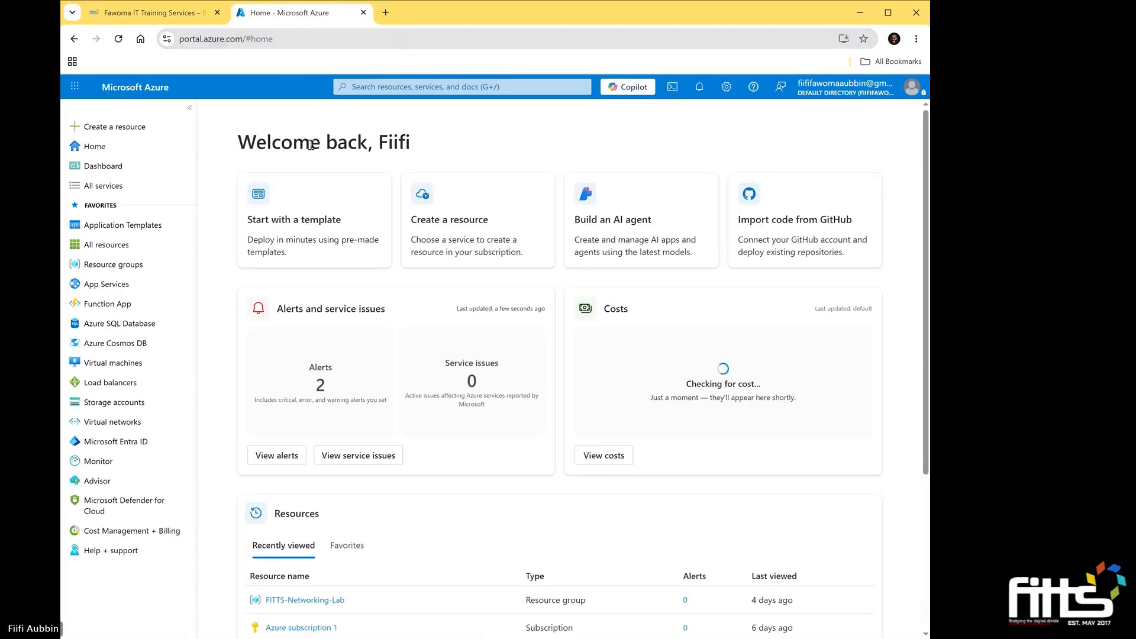
Search the portal for "policy" and open the Policy service's overview.
{"action": "left_click", "coordinate": [370, 87]}
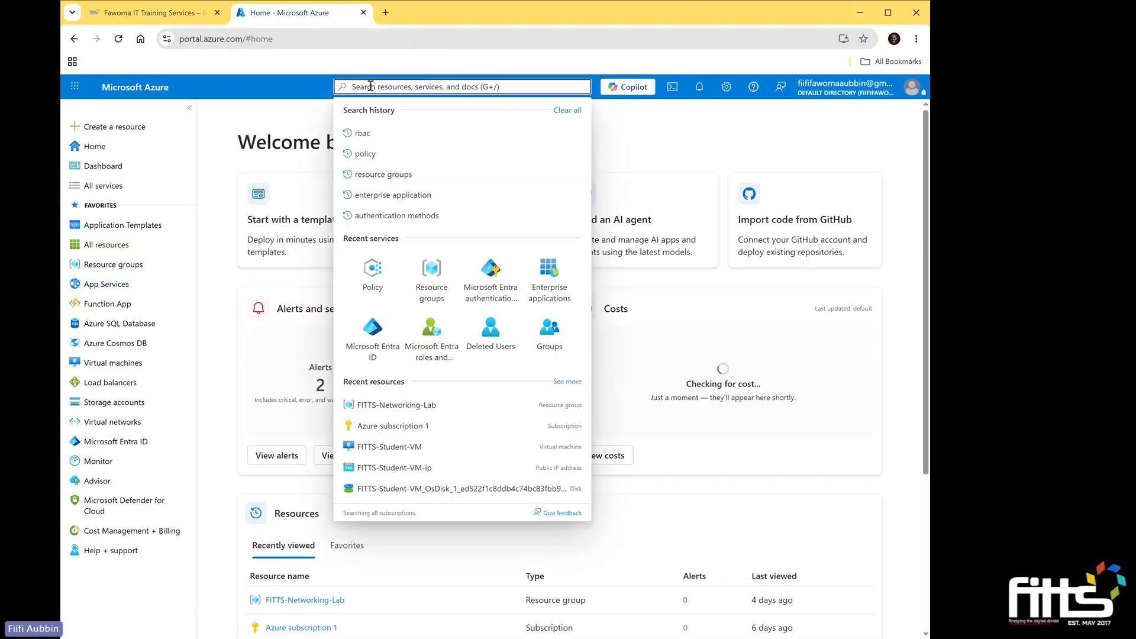
{"action": "type", "text": "polic"}
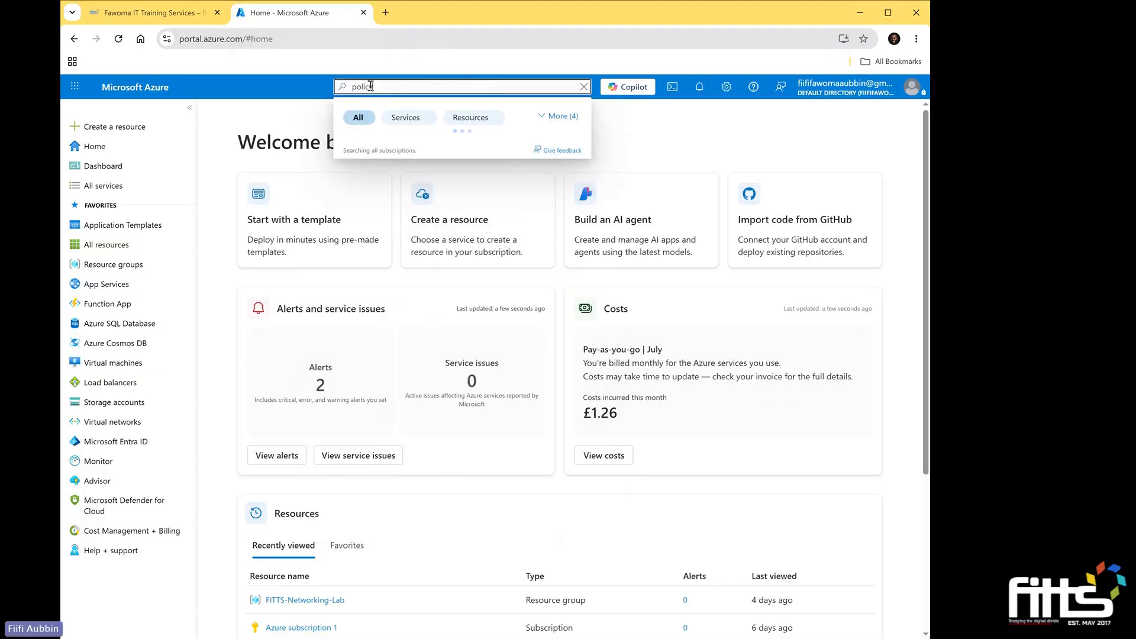
{"action": "type", "text": "y"}
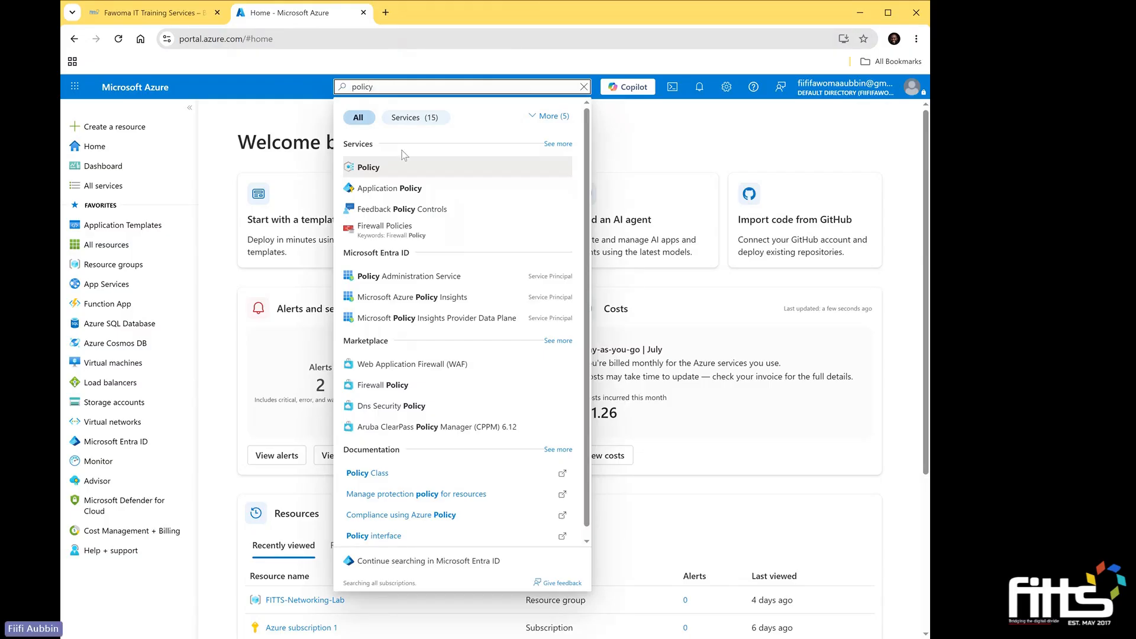
{"action": "left_click", "coordinate": [421, 174]}
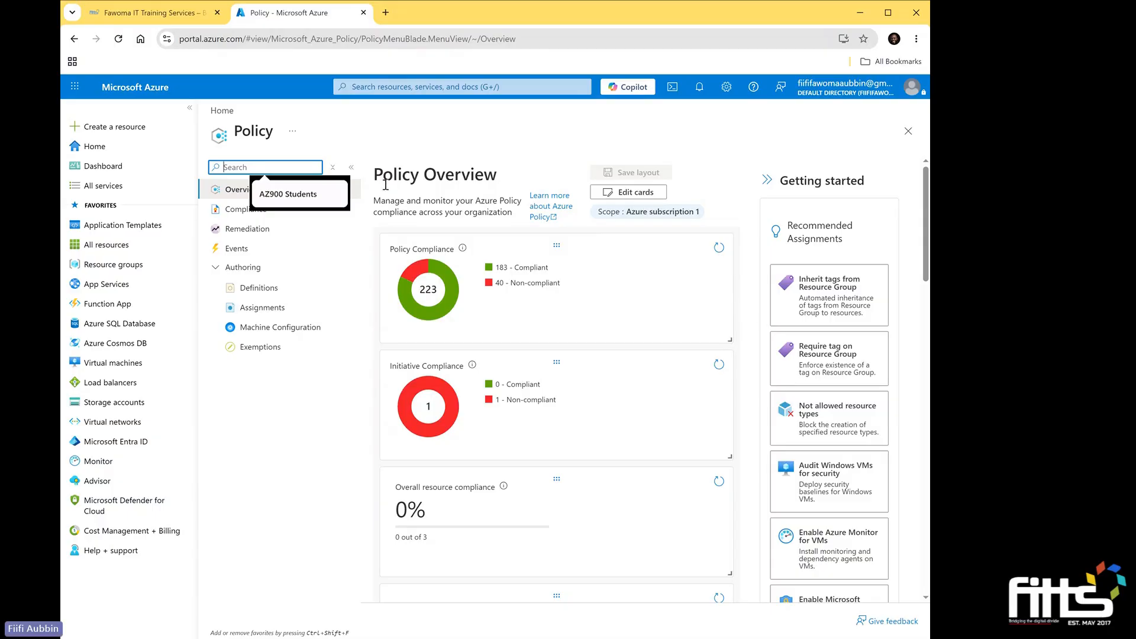
{"action": "left_click", "coordinate": [448, 165]}
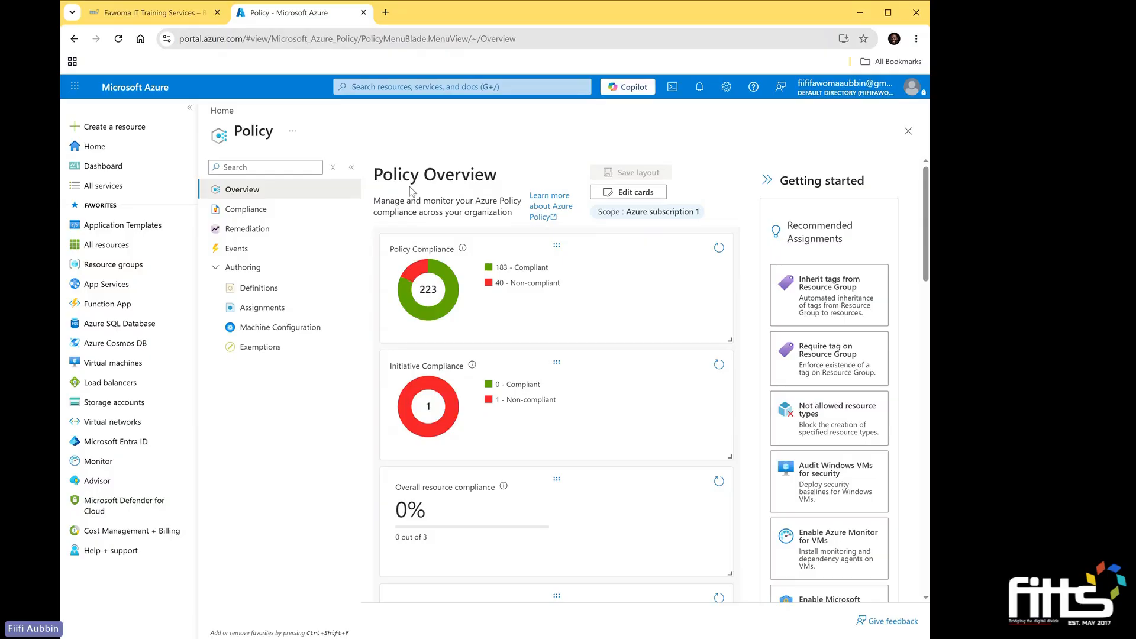
View policy compliance and examine the compliance state of the control groups in the ASC Default initiative.
{"action": "left_click", "coordinate": [319, 216]}
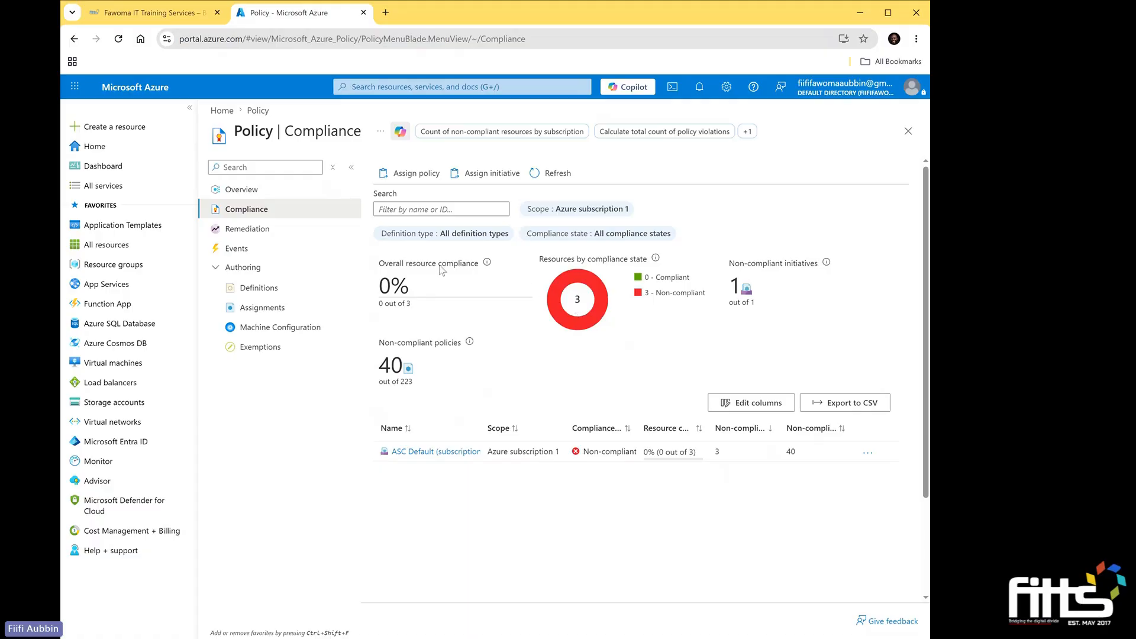
{"action": "mouse_move", "coordinate": [589, 332]}
{"action": "left_click", "coordinate": [461, 452]}
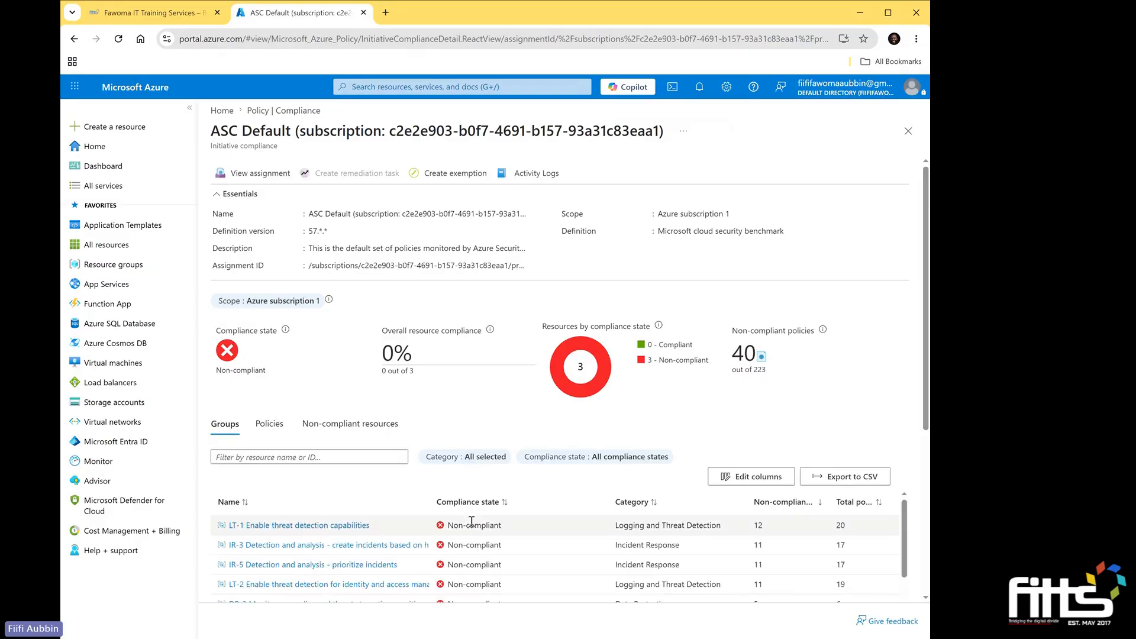
{"action": "scroll", "coordinate": [470, 520], "scroll_direction": "down", "scroll_amount": 1}
{"action": "scroll", "coordinate": [470, 521], "scroll_direction": "up", "scroll_amount": 1}
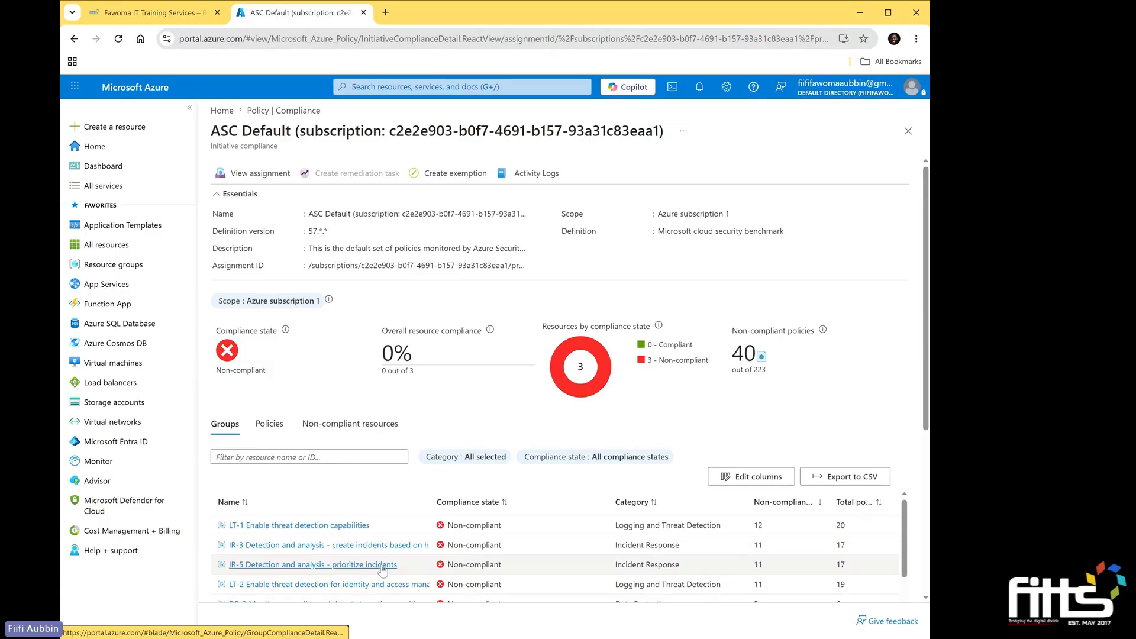
{"action": "scroll", "coordinate": [390, 572], "scroll_direction": "down", "scroll_amount": 5}
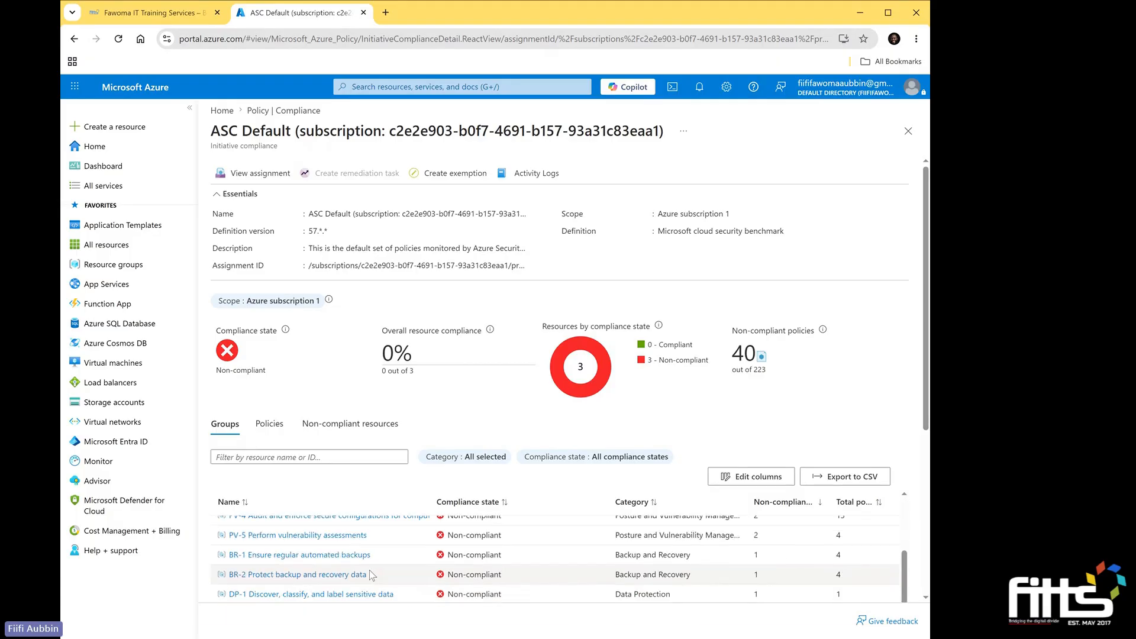
{"action": "scroll", "coordinate": [371, 574], "scroll_direction": "down", "scroll_amount": 5}
{"action": "scroll", "coordinate": [370, 568], "scroll_direction": "up", "scroll_amount": 3}
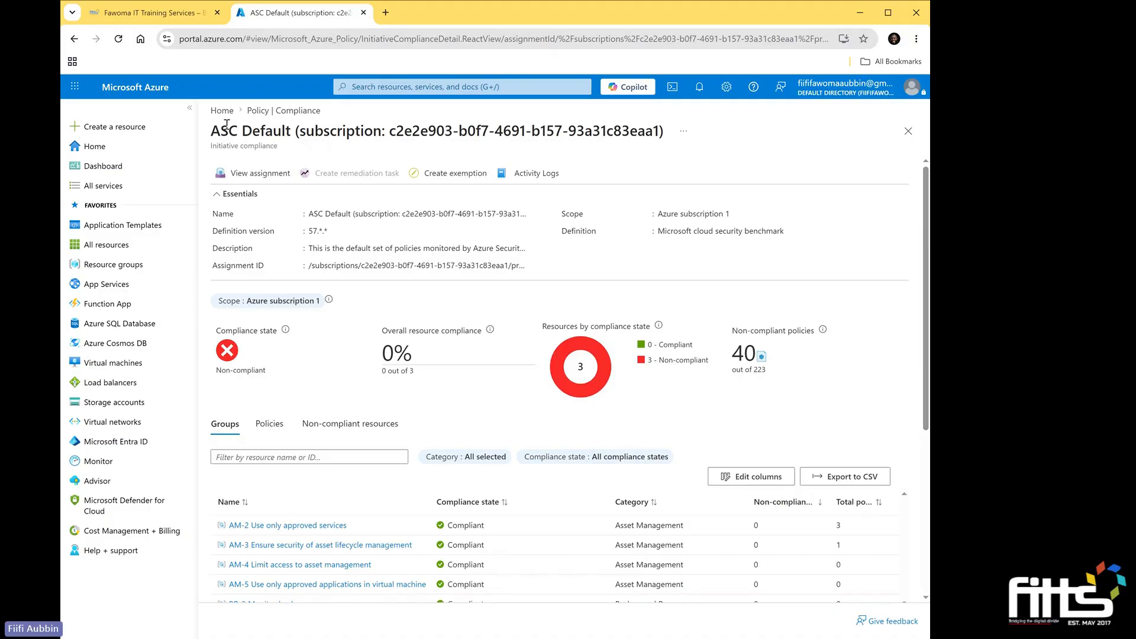
Return from the initiative details and view the Remediation and Events pages of Policy.
{"action": "left_click", "coordinate": [77, 44]}
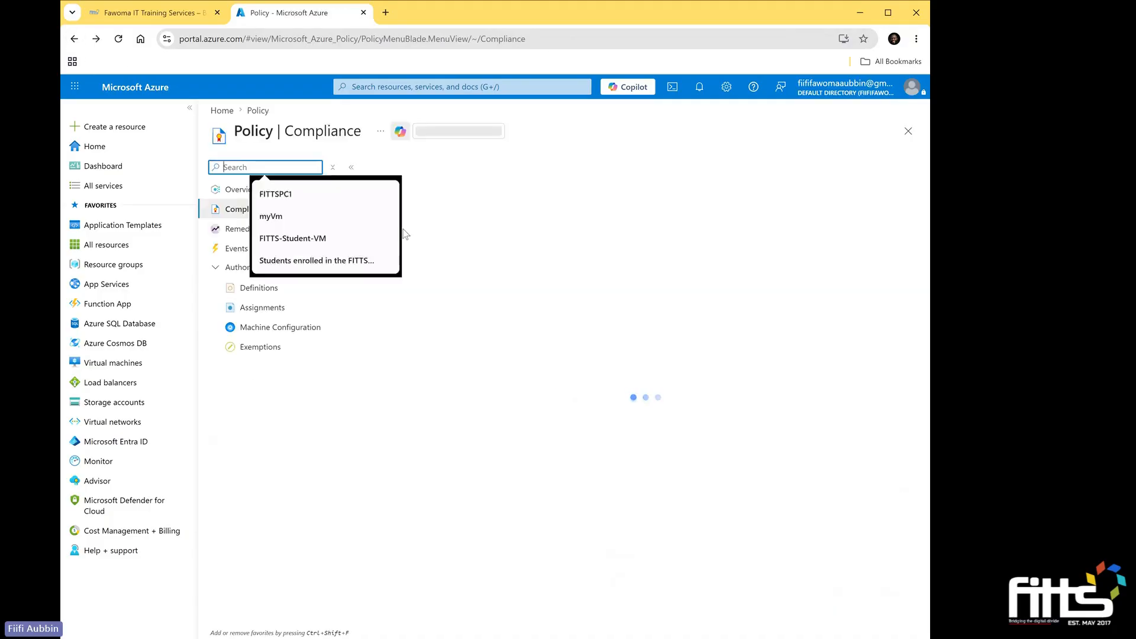
{"action": "left_click", "coordinate": [248, 228]}
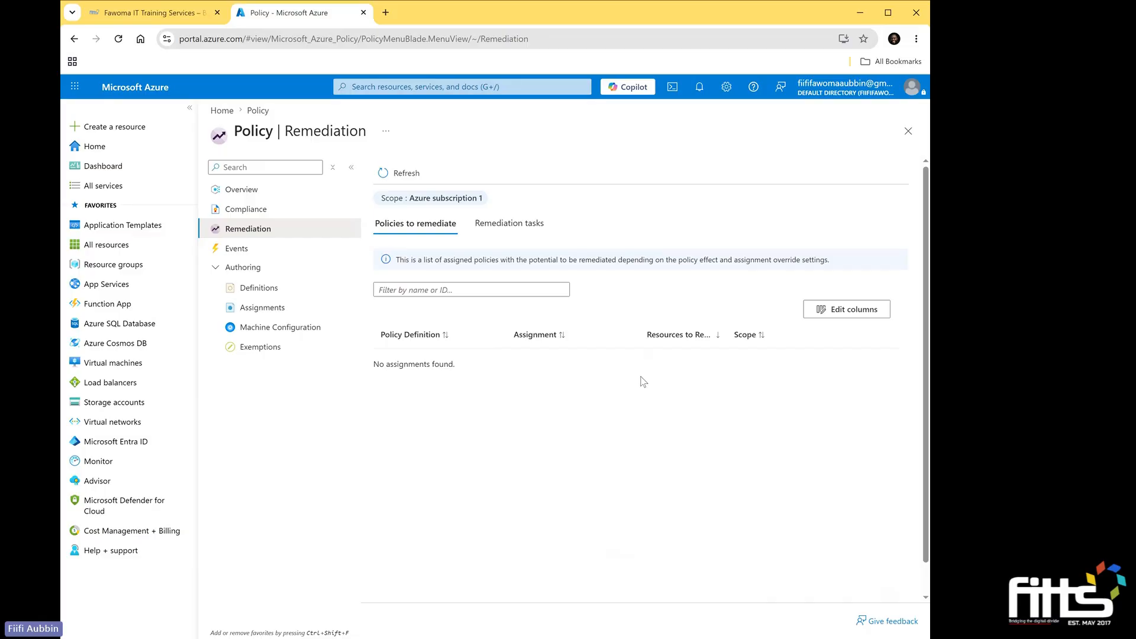
{"action": "left_click", "coordinate": [294, 259]}
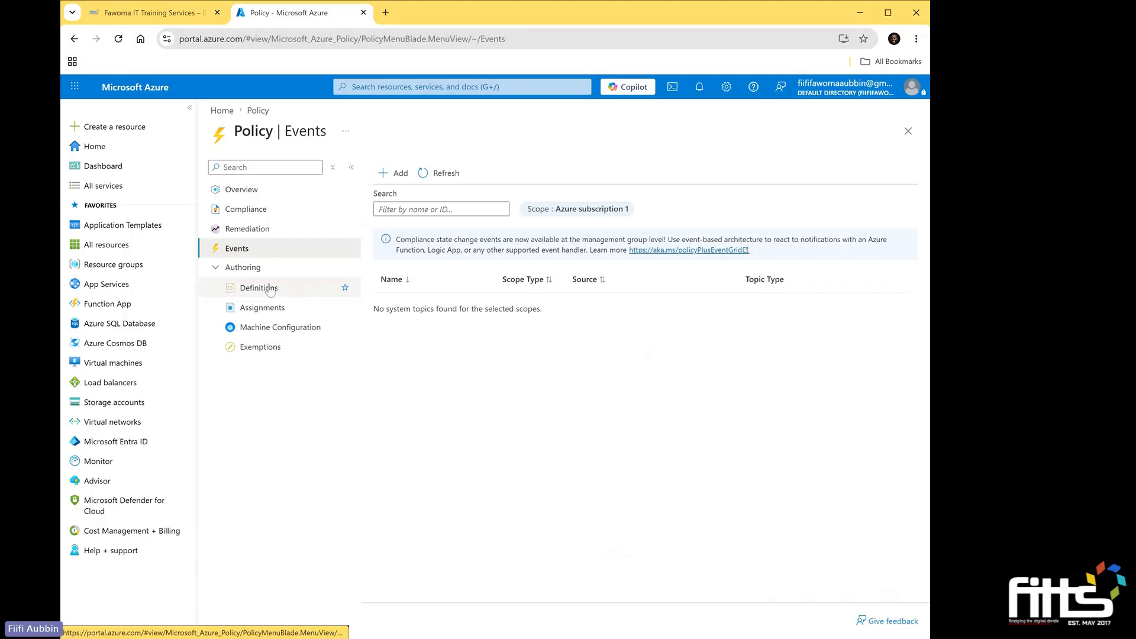
{"action": "left_click", "coordinate": [219, 274]}
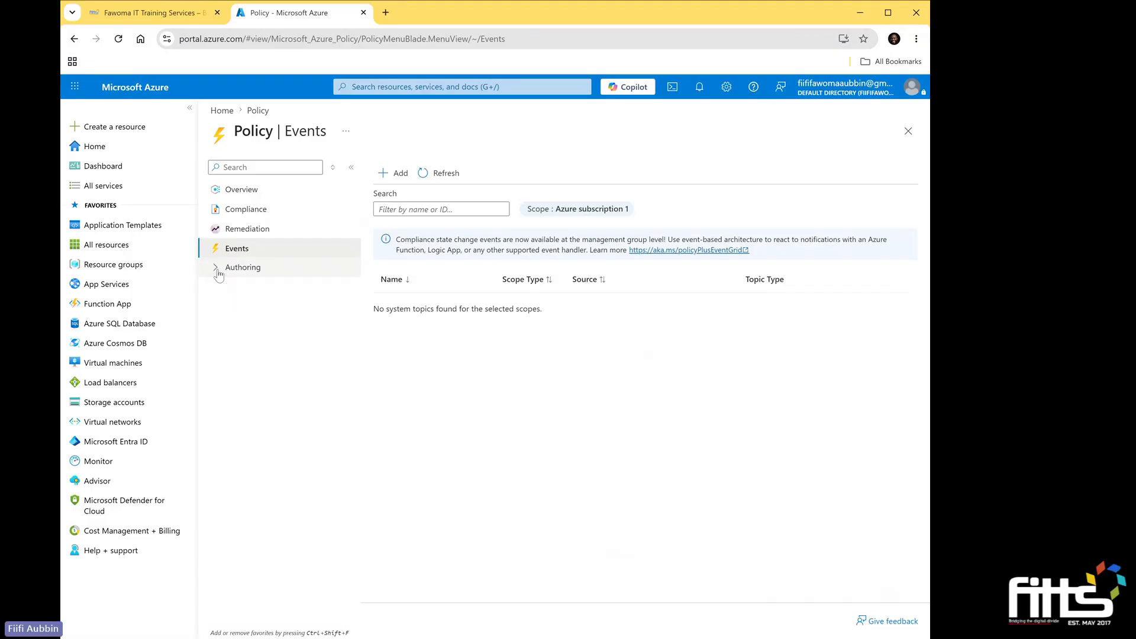
{"action": "left_click", "coordinate": [219, 273]}
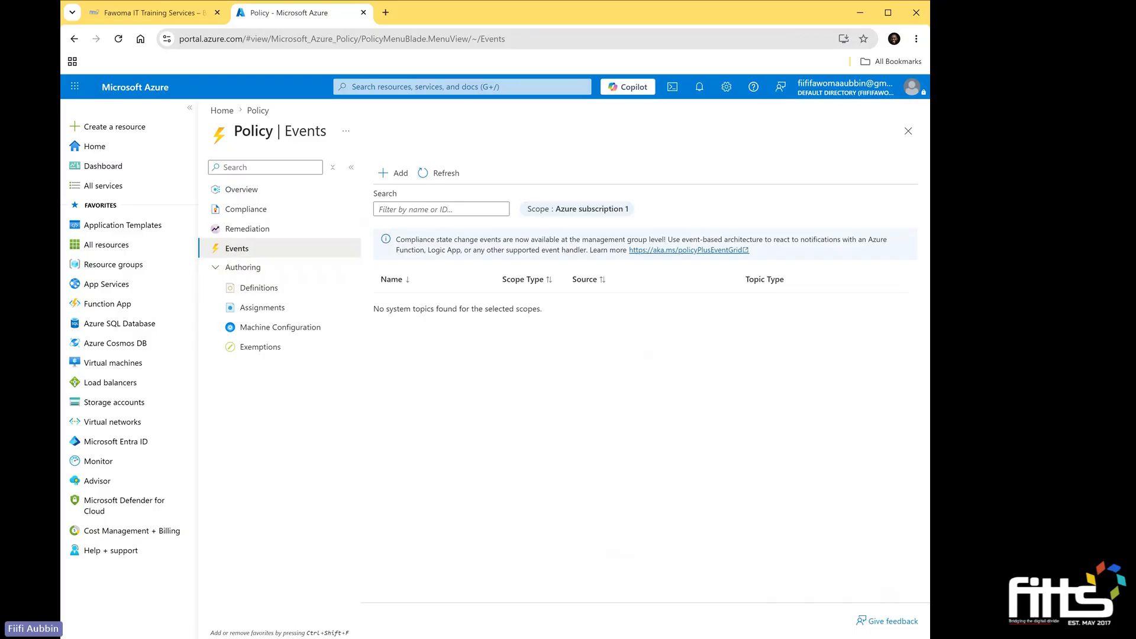
Browse the policy definitions with a widened Name column, and view the policy assignments.
{"action": "left_click", "coordinate": [281, 294]}
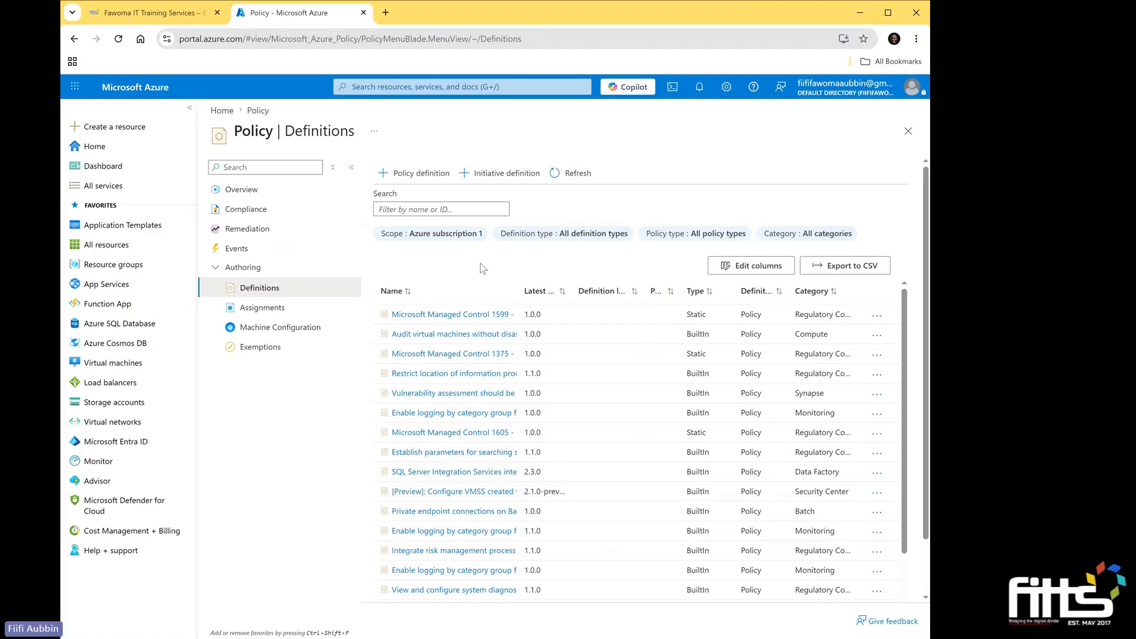
{"action": "scroll", "coordinate": [488, 360], "scroll_direction": "down", "scroll_amount": 1}
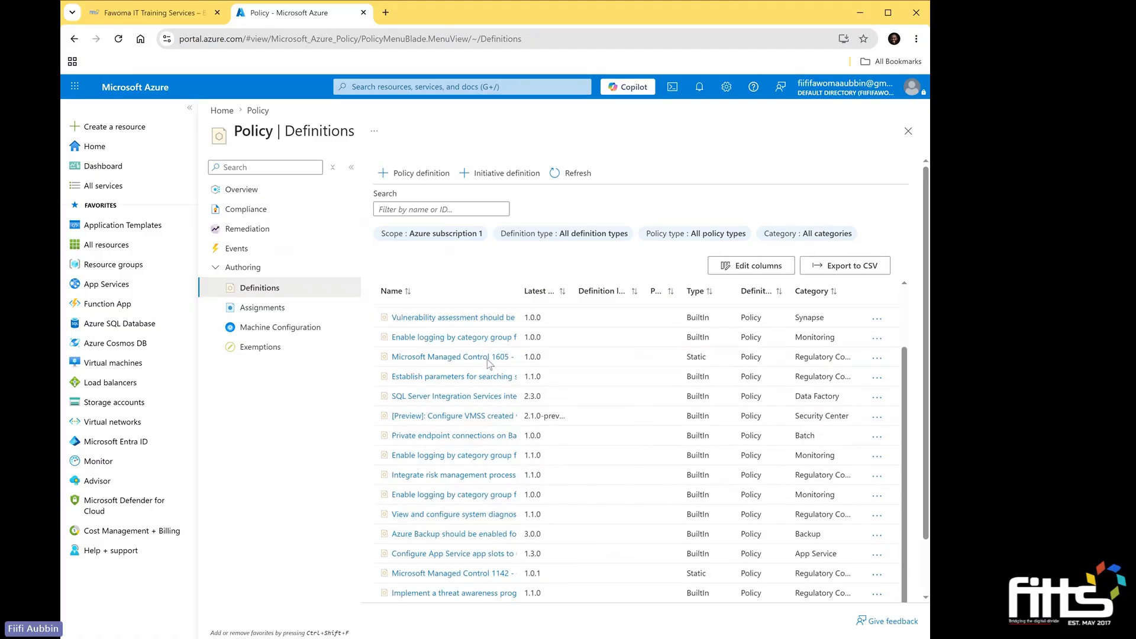
{"action": "left_click_drag", "start_coordinate": [519, 291], "coordinate": [695, 290]}
{"action": "scroll", "coordinate": [502, 473], "scroll_direction": "down", "scroll_amount": 1}
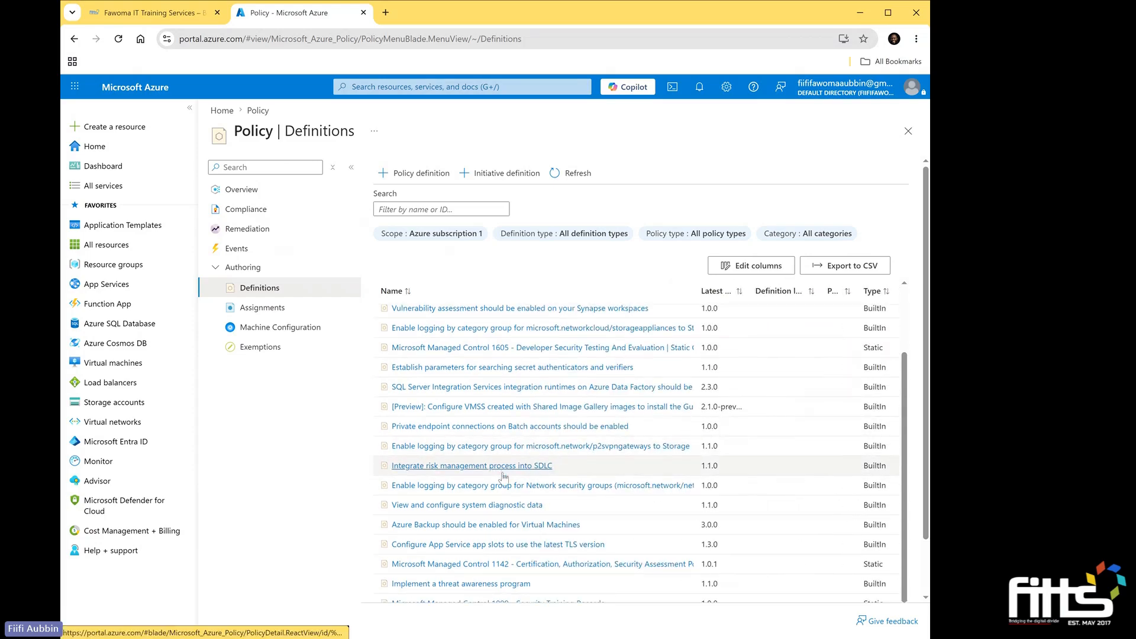
{"action": "scroll", "coordinate": [503, 475], "scroll_direction": "up", "scroll_amount": 1}
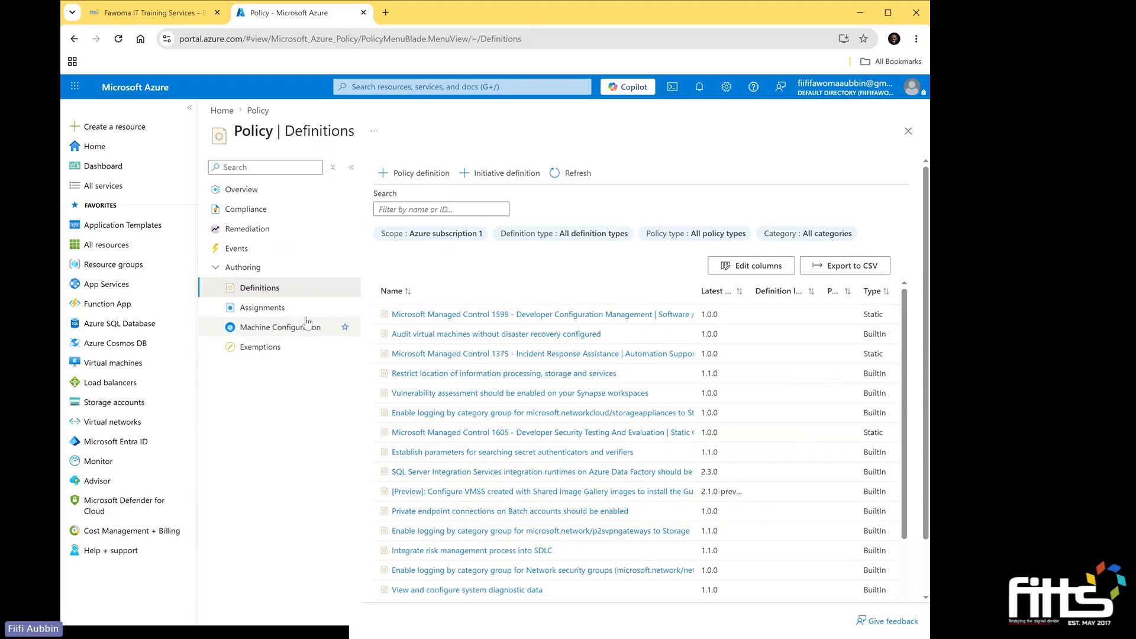
{"action": "left_click", "coordinate": [286, 313]}
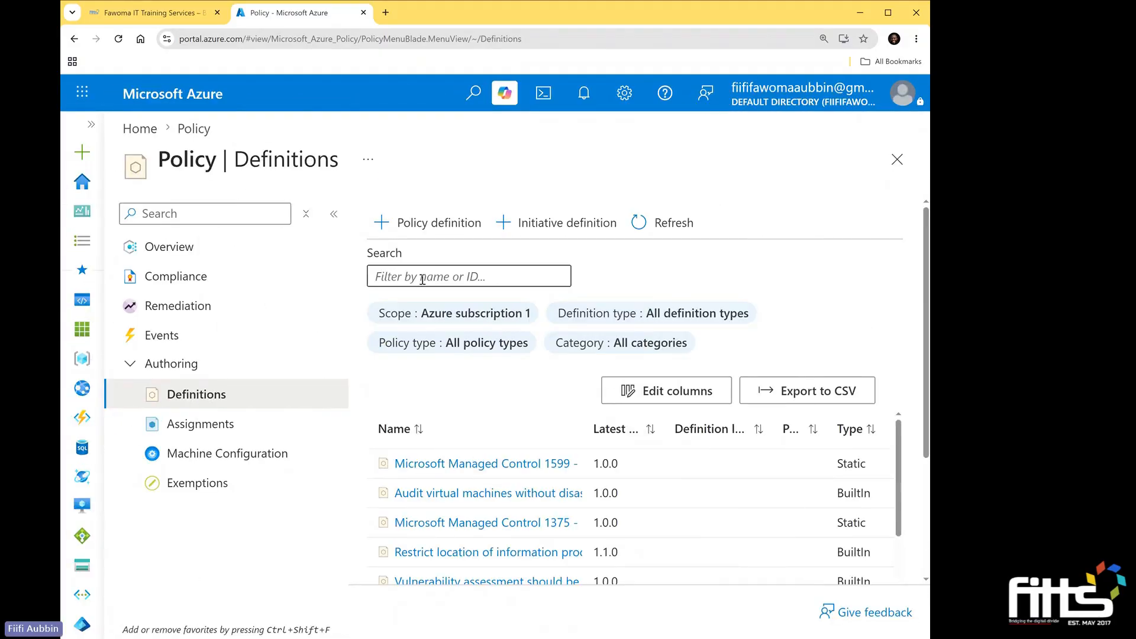
Filter the policy definitions by "allowed locations" and open the built-in Allowed locations definition.
{"action": "left_click", "coordinate": [423, 277]}
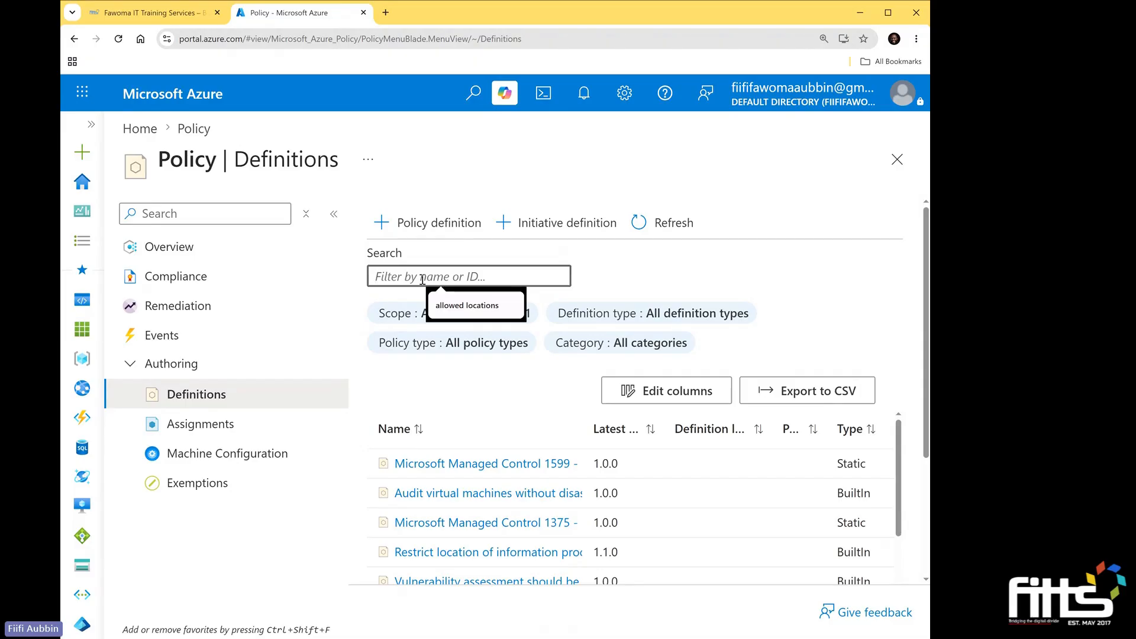
{"action": "type", "text": "Allo"}
{"action": "left_click", "coordinate": [472, 305]}
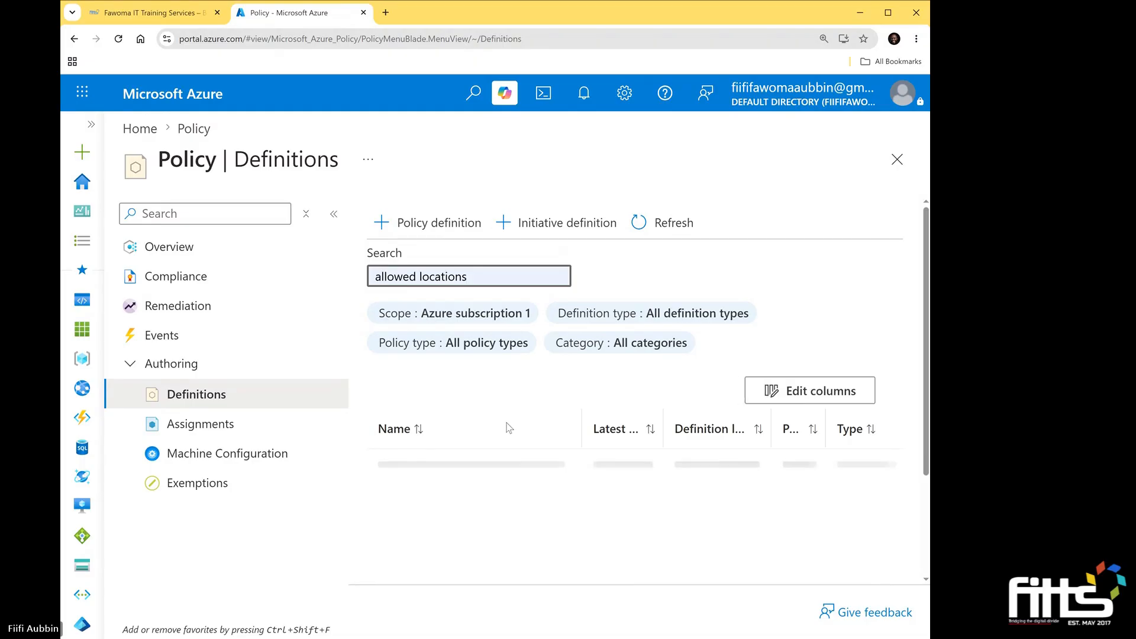
{"action": "scroll", "coordinate": [522, 430], "scroll_direction": "down", "scroll_amount": 2}
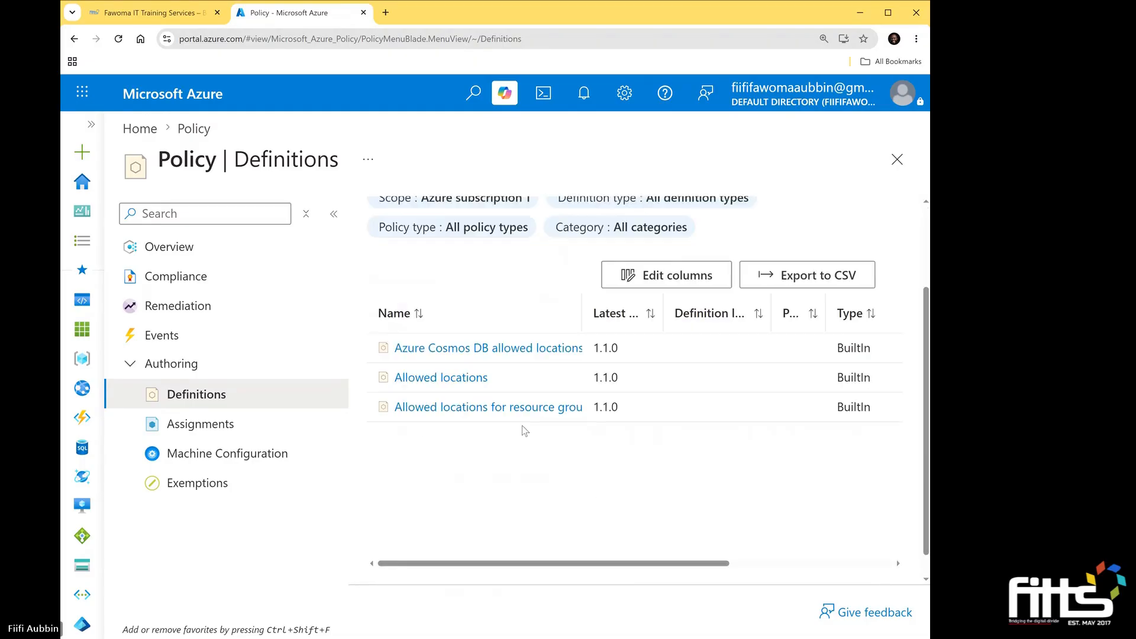
{"action": "scroll", "coordinate": [505, 381], "scroll_direction": "up", "scroll_amount": 2}
{"action": "scroll", "coordinate": [473, 432], "scroll_direction": "down", "scroll_amount": 1}
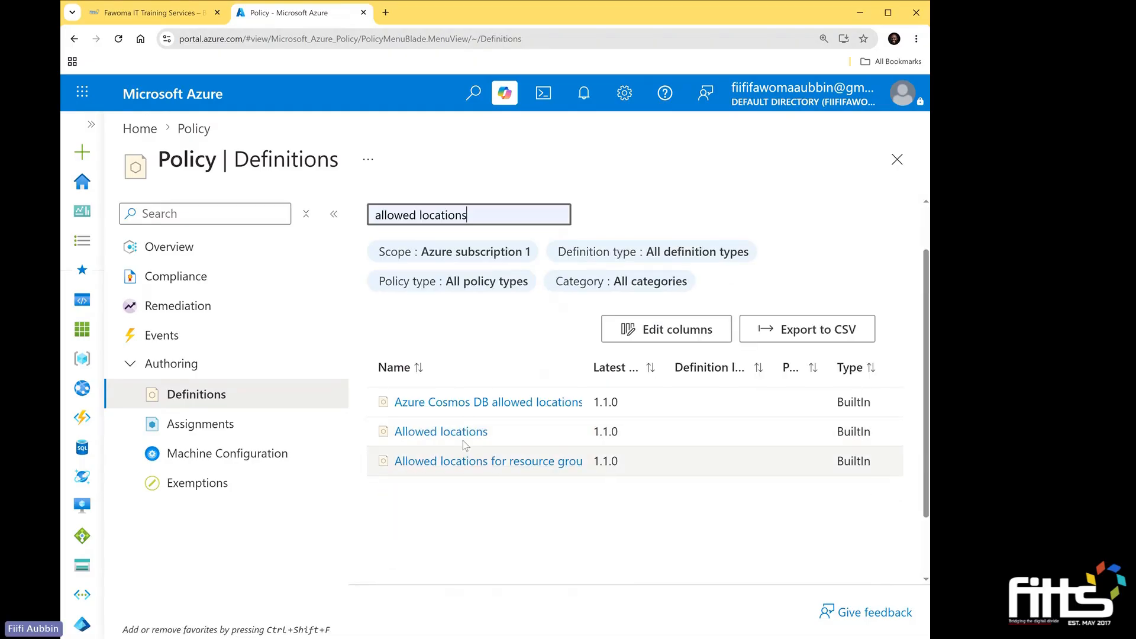
{"action": "left_click", "coordinate": [465, 437]}
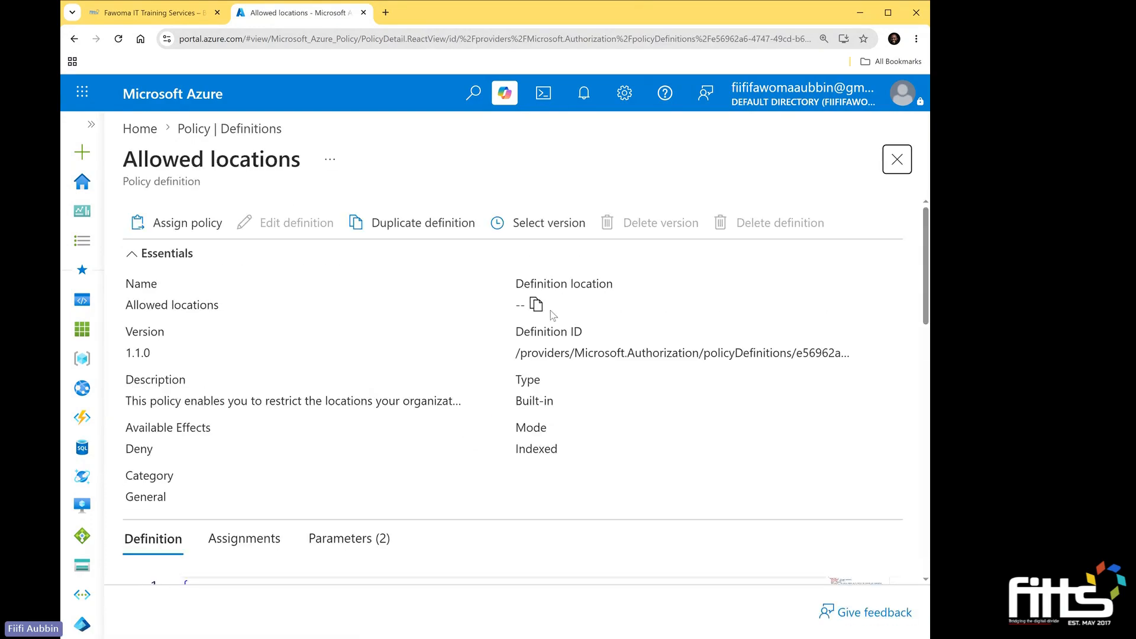
Start assigning the Allowed locations policy and inspect the available resource groups for its scope without changing the scope.
{"action": "left_click", "coordinate": [178, 229]}
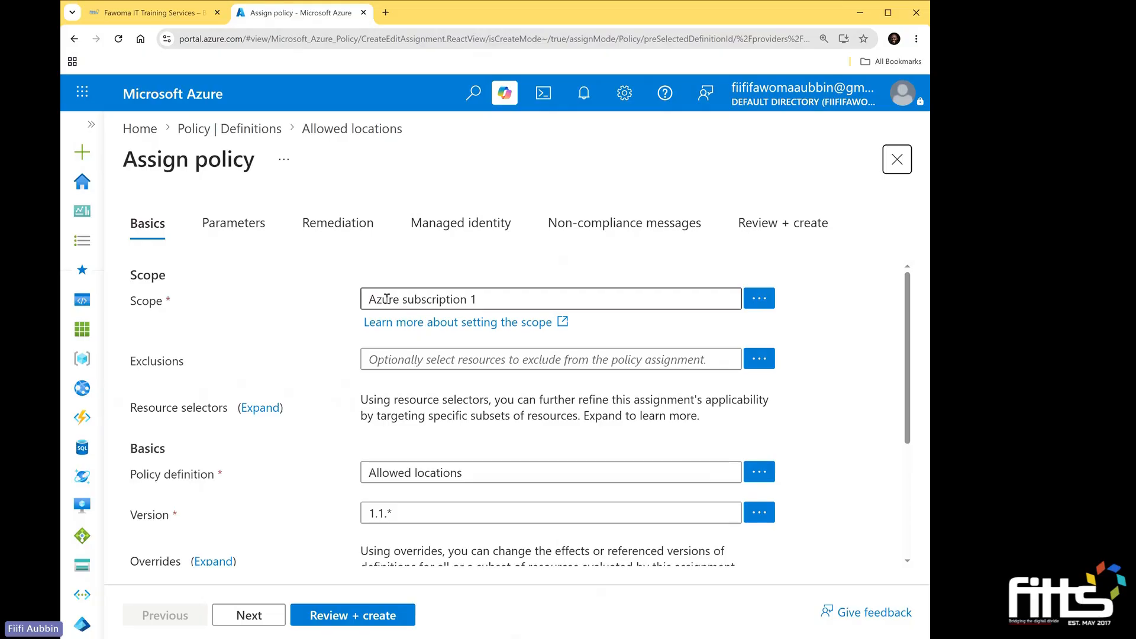
{"action": "left_click", "coordinate": [758, 300]}
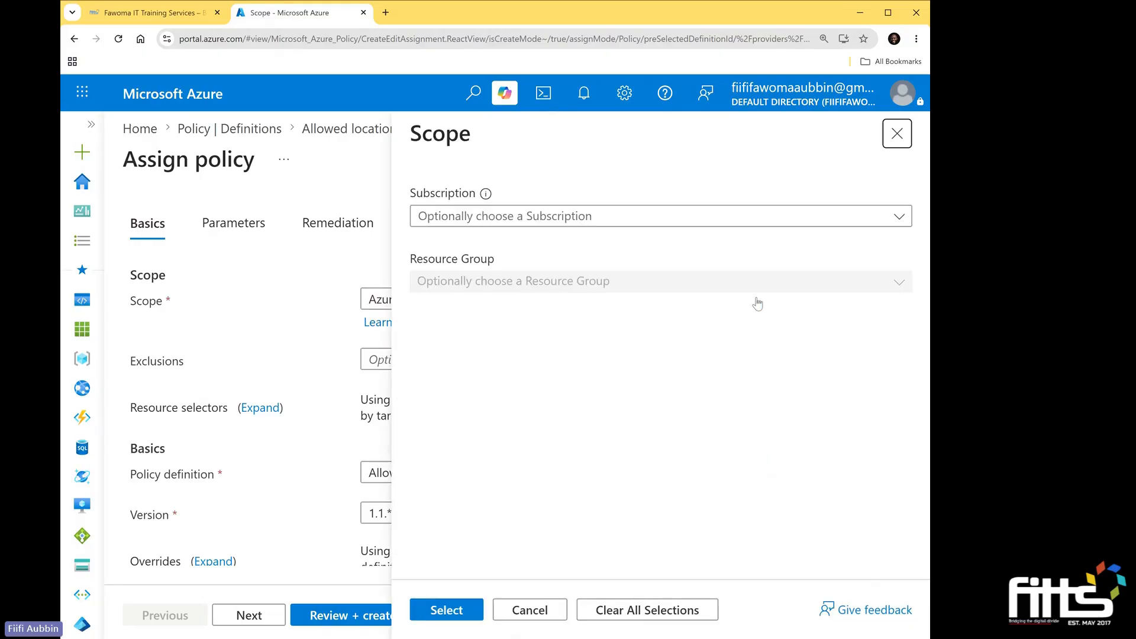
{"action": "left_click", "coordinate": [844, 292]}
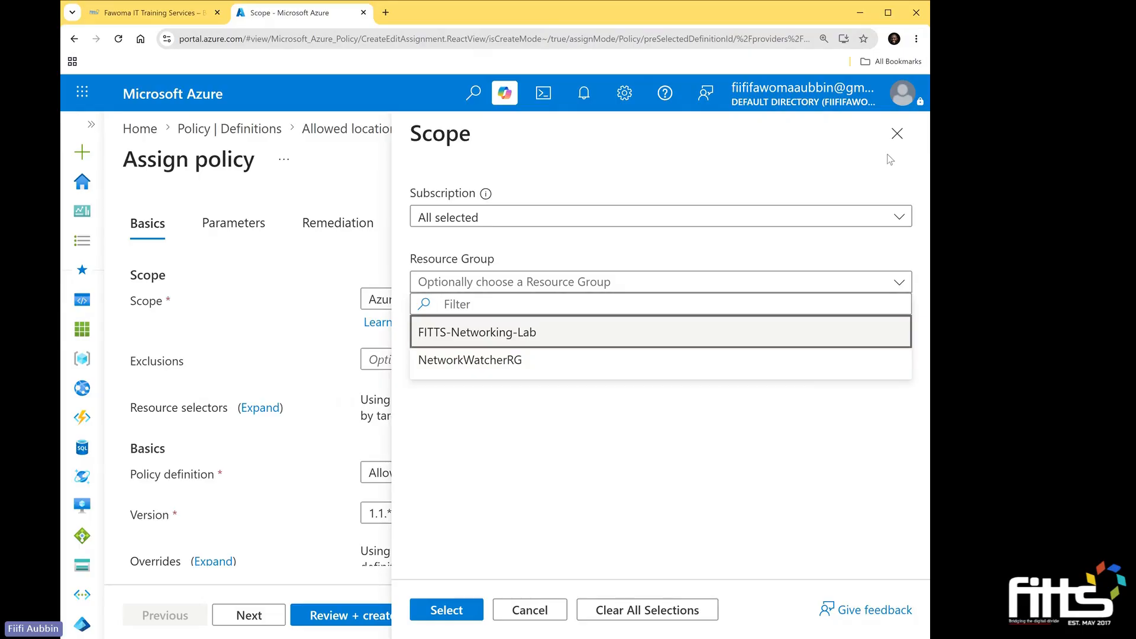
{"action": "left_click", "coordinate": [897, 135]}
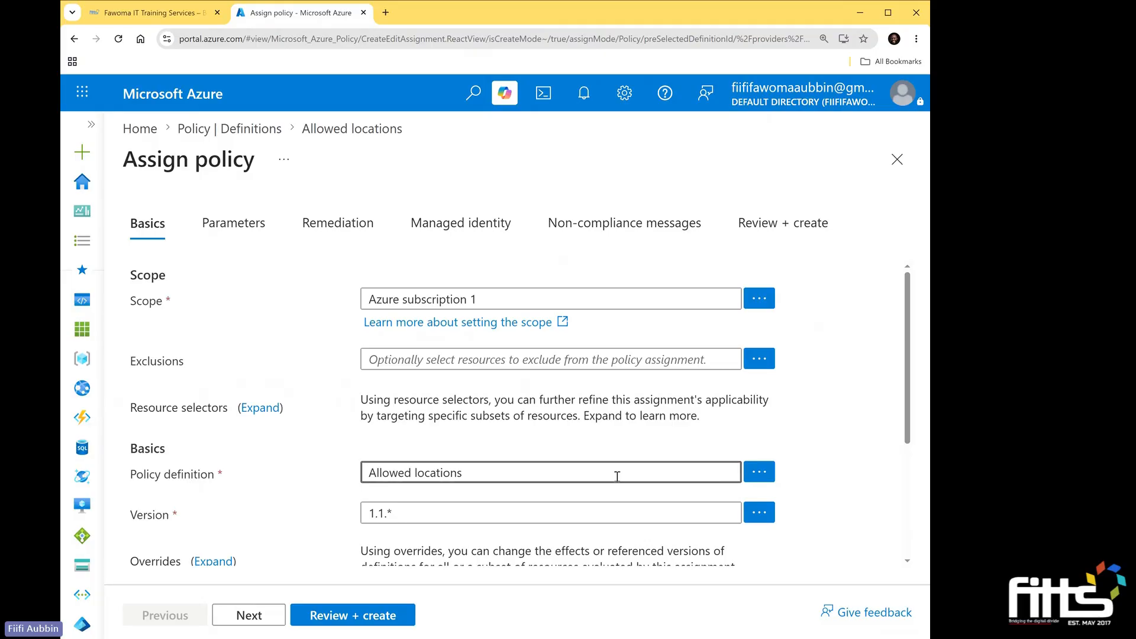
Review the policy definition, version and assignment name in the assignment's basic settings.
{"action": "left_click_drag", "start_coordinate": [617, 477], "coordinate": [291, 462]}
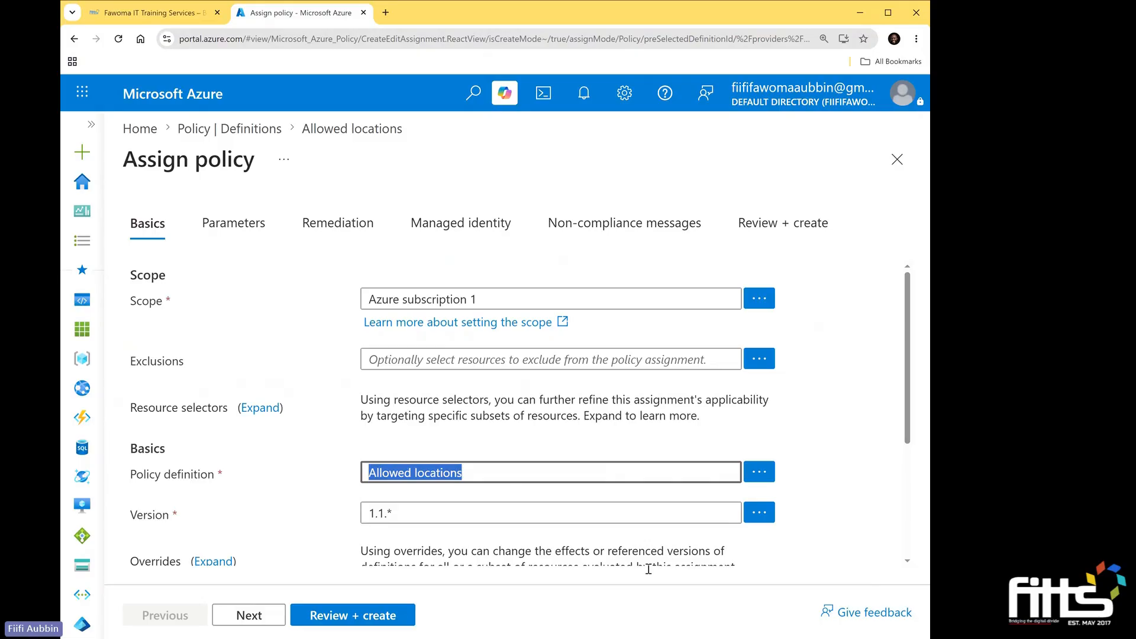
{"action": "left_click", "coordinate": [523, 514]}
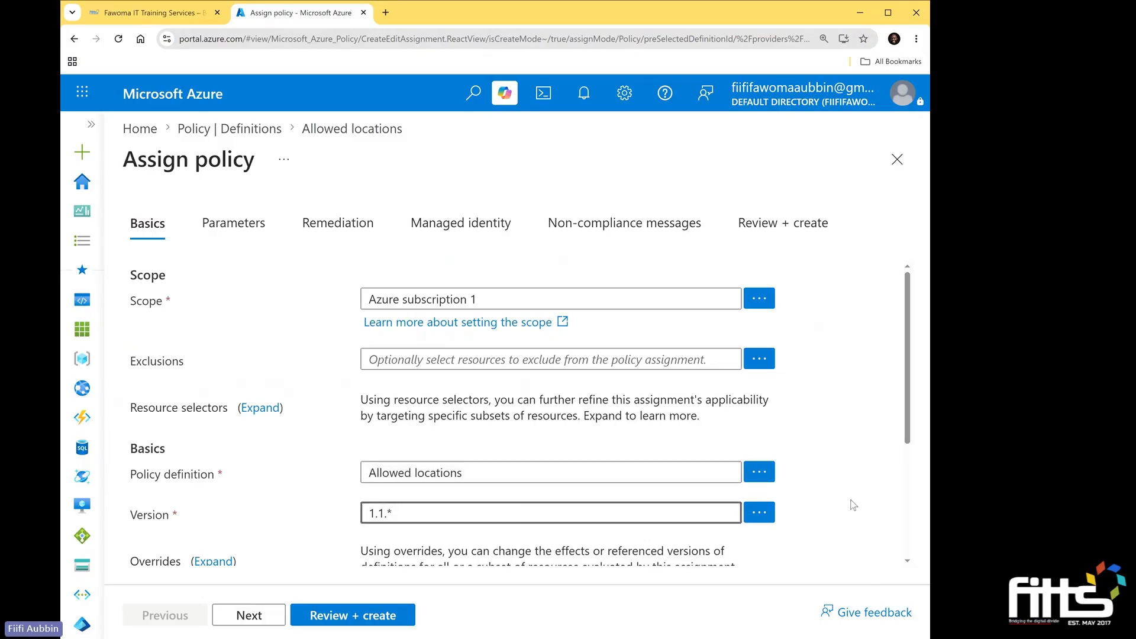
{"action": "scroll", "coordinate": [852, 504], "scroll_direction": "down", "scroll_amount": 3}
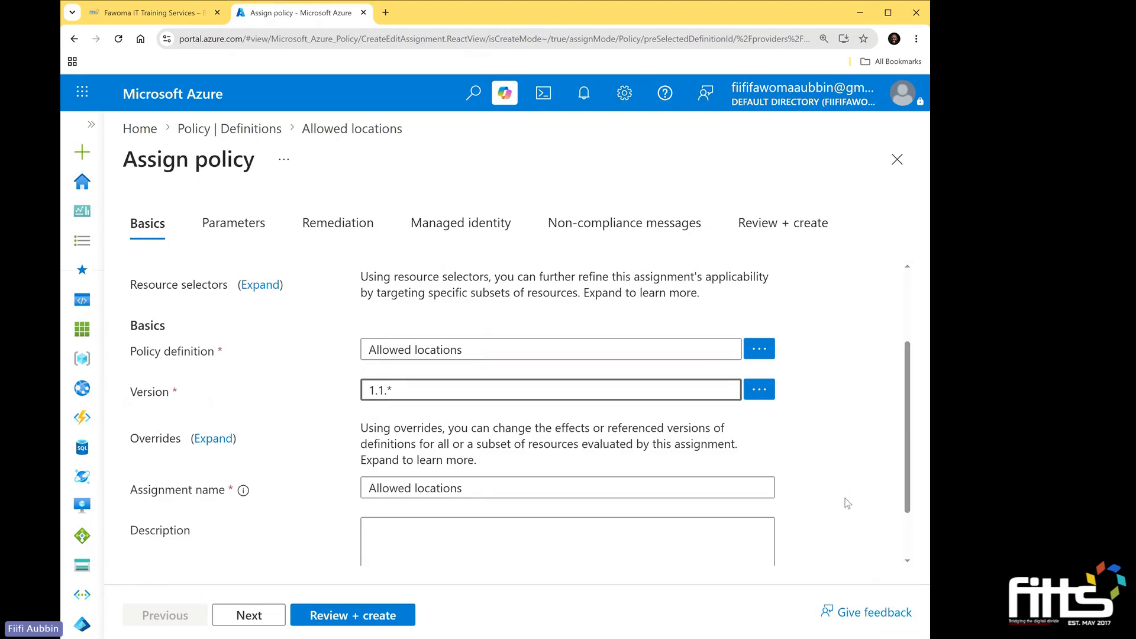
Inspect the assignment name and description fields, then turn policy enforcement off and back to Enabled.
{"action": "scroll", "coordinate": [839, 476], "scroll_direction": "down", "scroll_amount": 1}
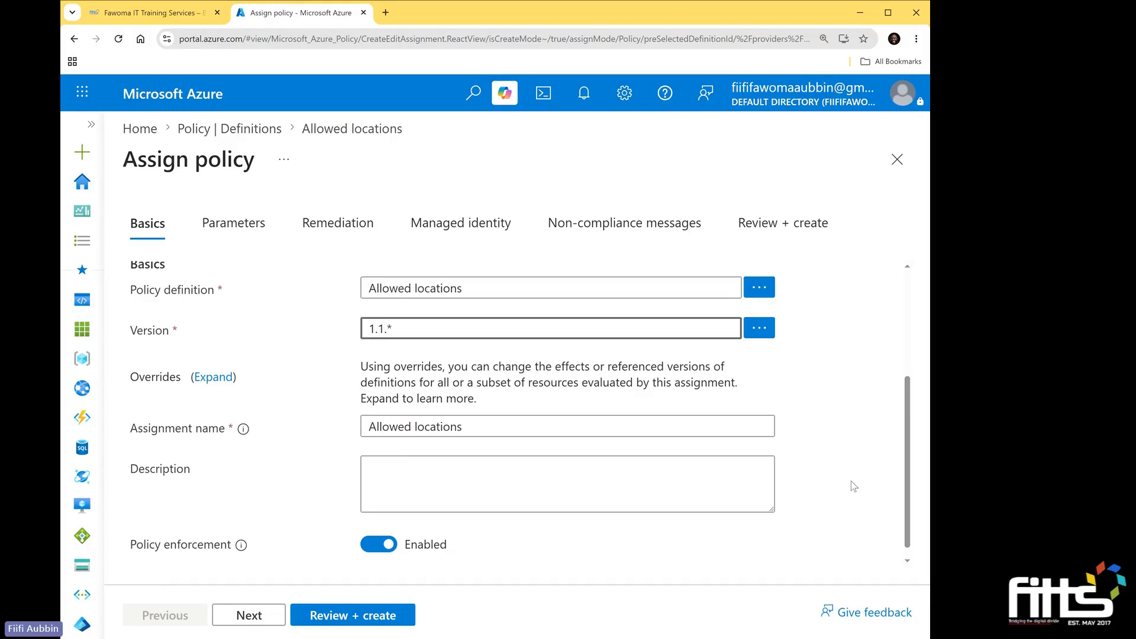
{"action": "left_click", "coordinate": [406, 425]}
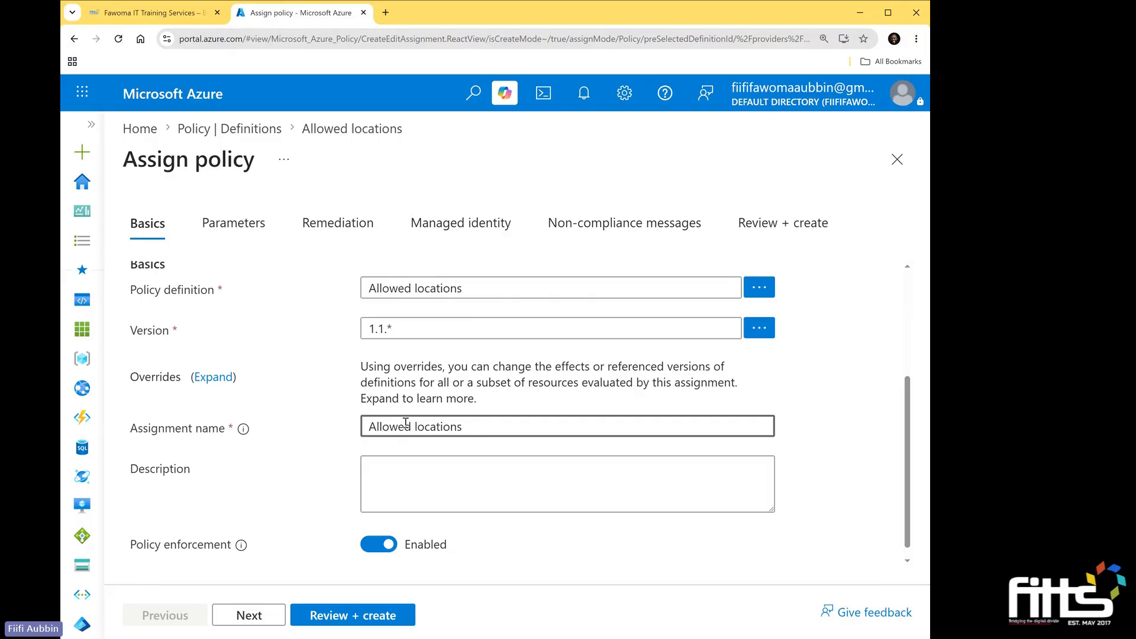
{"action": "left_click", "coordinate": [632, 487]}
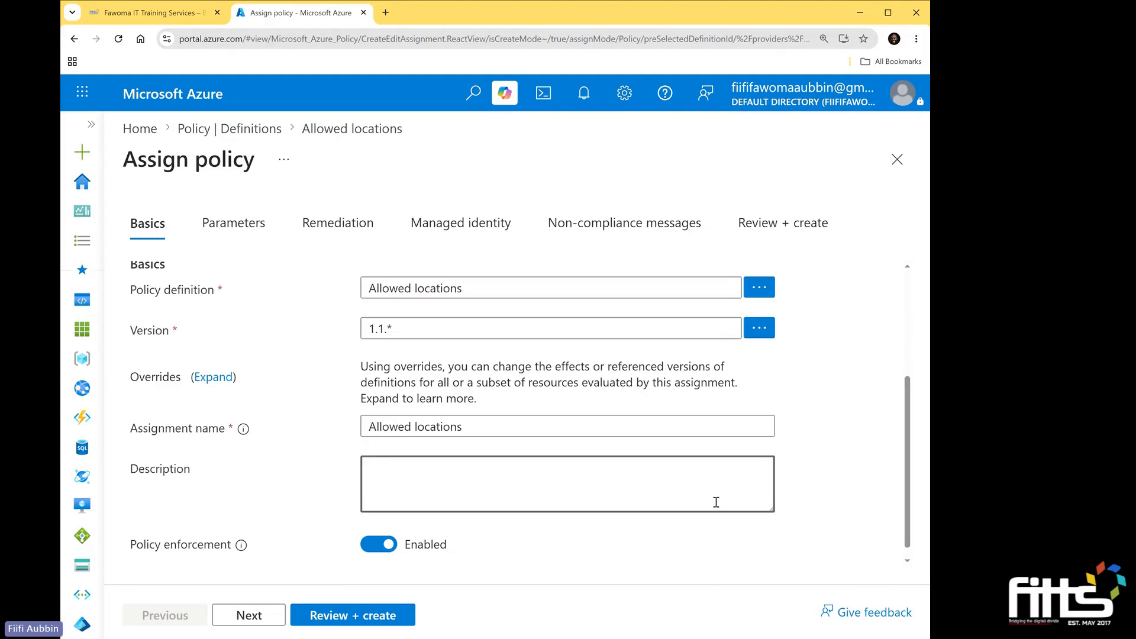
{"action": "scroll", "coordinate": [716, 502], "scroll_direction": "down", "scroll_amount": 1}
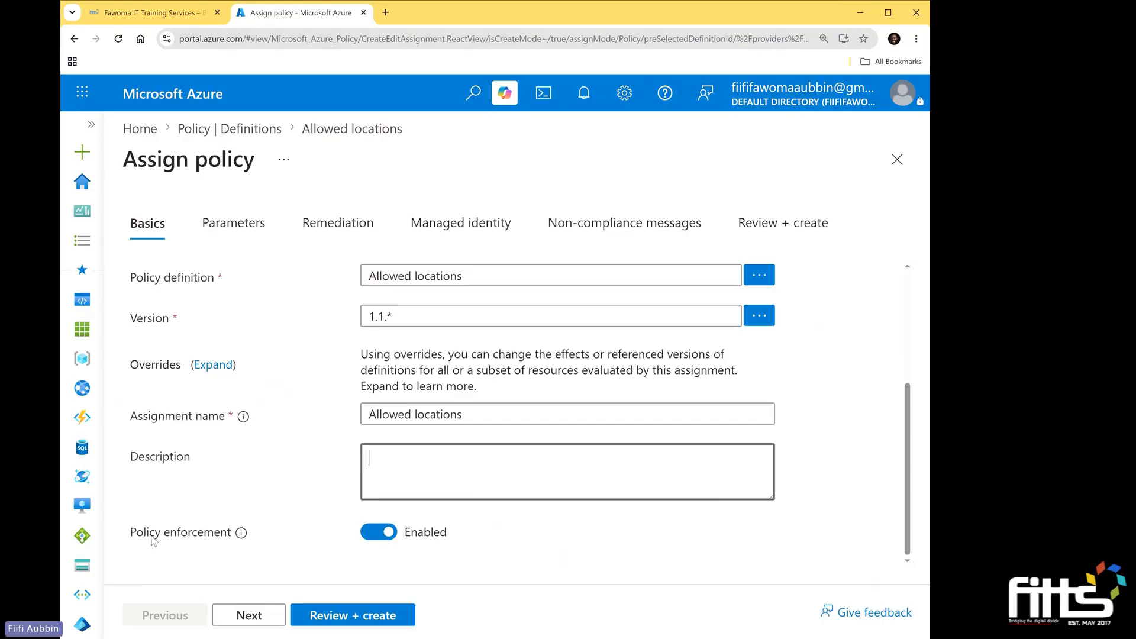
{"action": "left_click", "coordinate": [392, 545]}
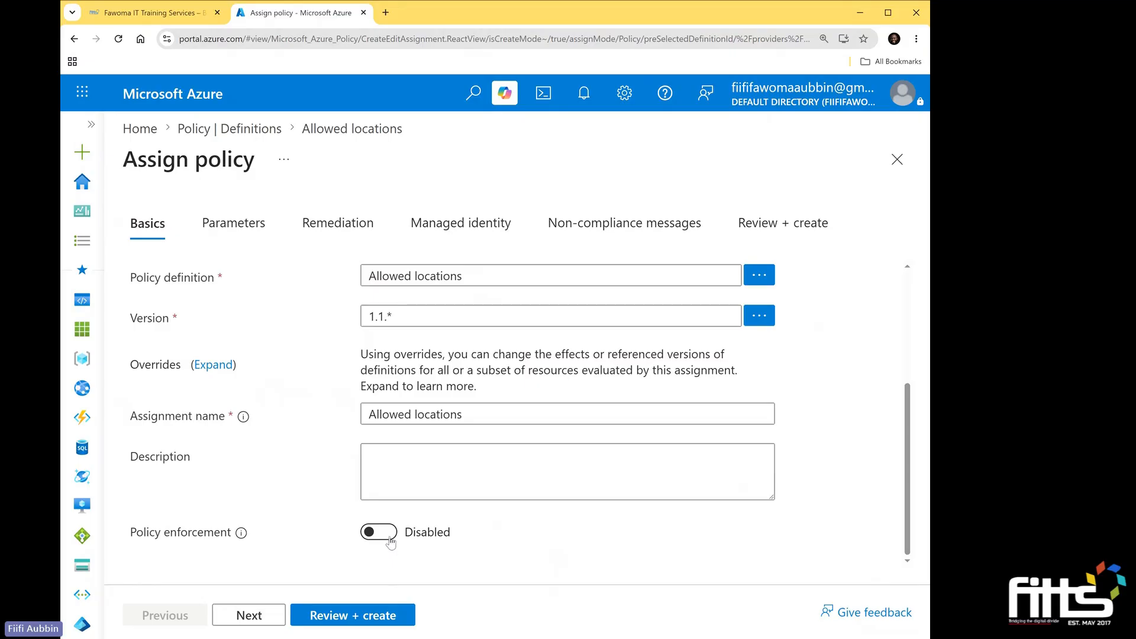
{"action": "left_click", "coordinate": [390, 539]}
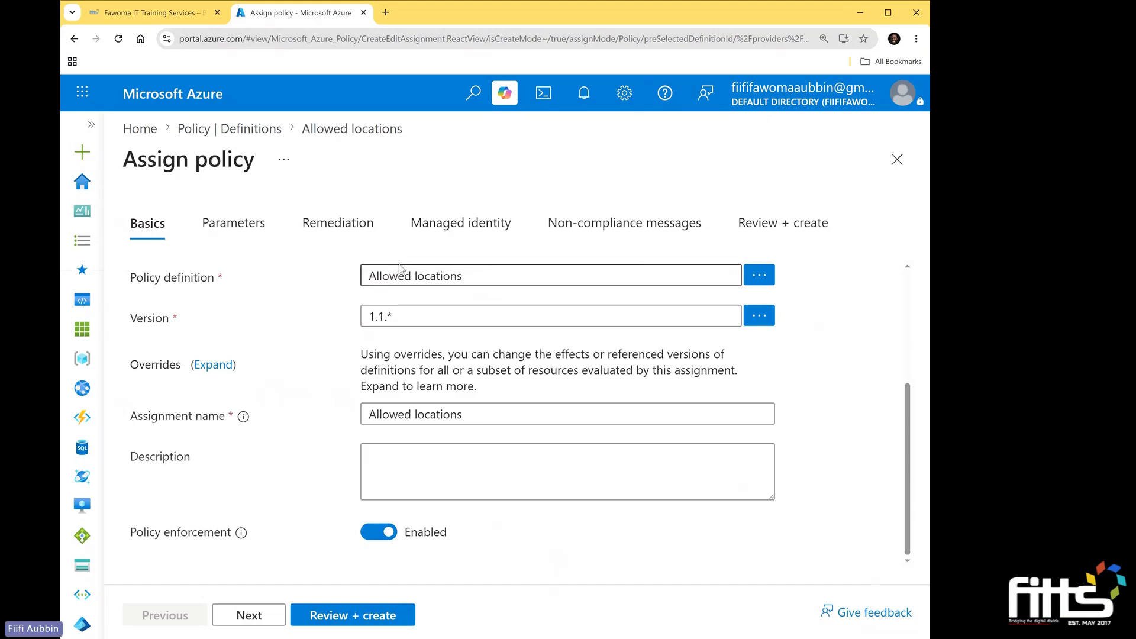
Select UK South and UK West as allowed locations in the assignment's parameters.
{"action": "left_click", "coordinate": [239, 237]}
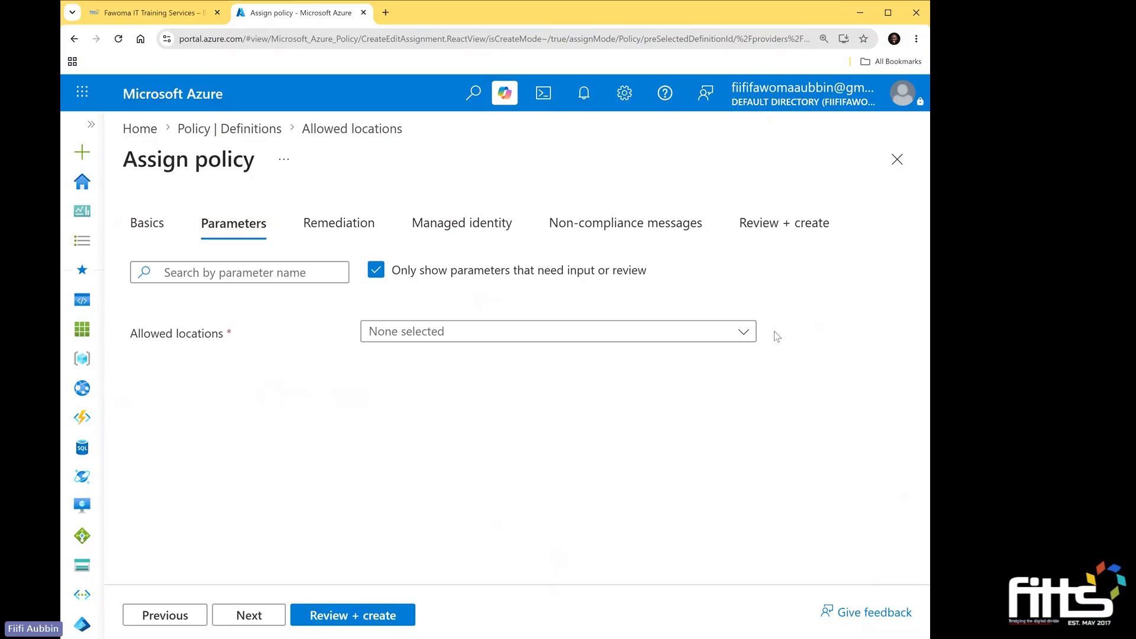
{"action": "left_click", "coordinate": [741, 337]}
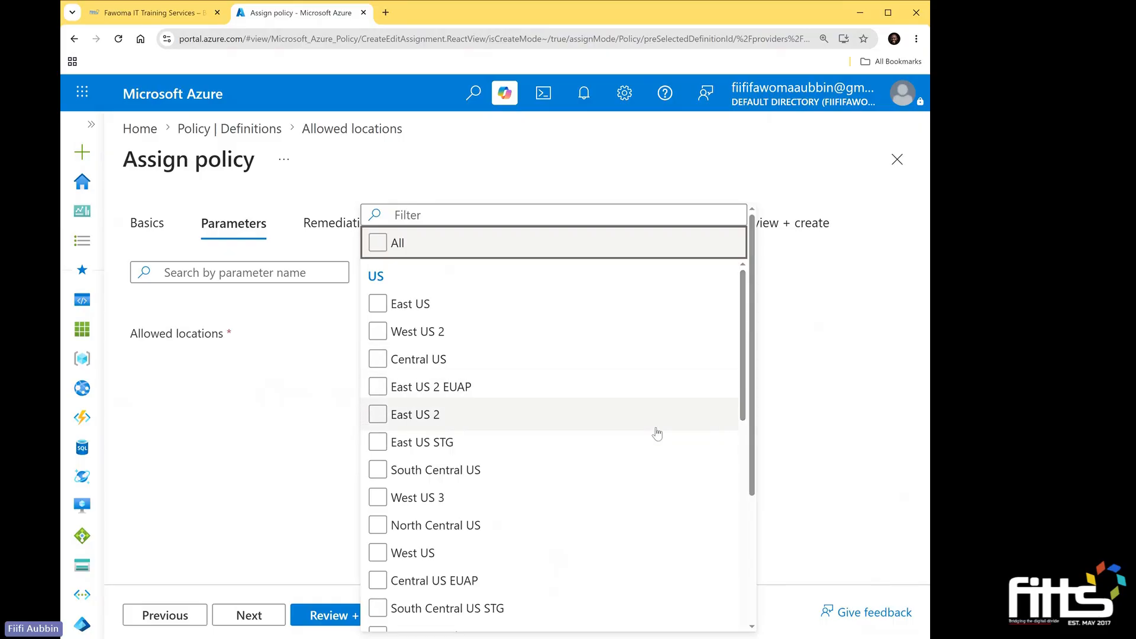
{"action": "scroll", "coordinate": [632, 495], "scroll_direction": "down", "scroll_amount": 6}
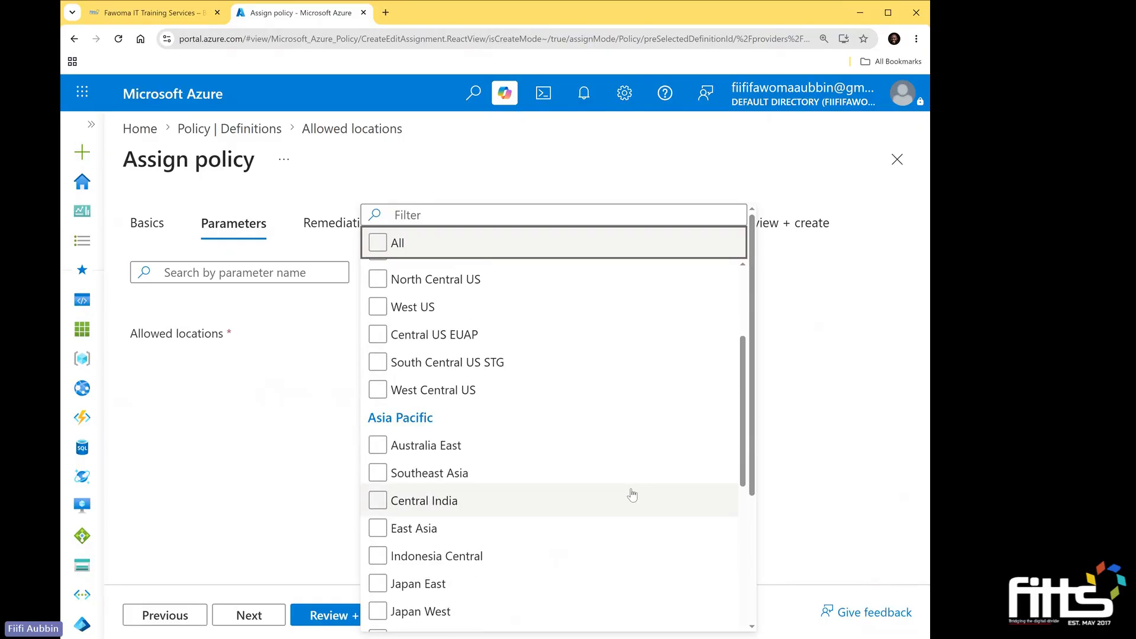
{"action": "scroll", "coordinate": [633, 494], "scroll_direction": "down", "scroll_amount": 9}
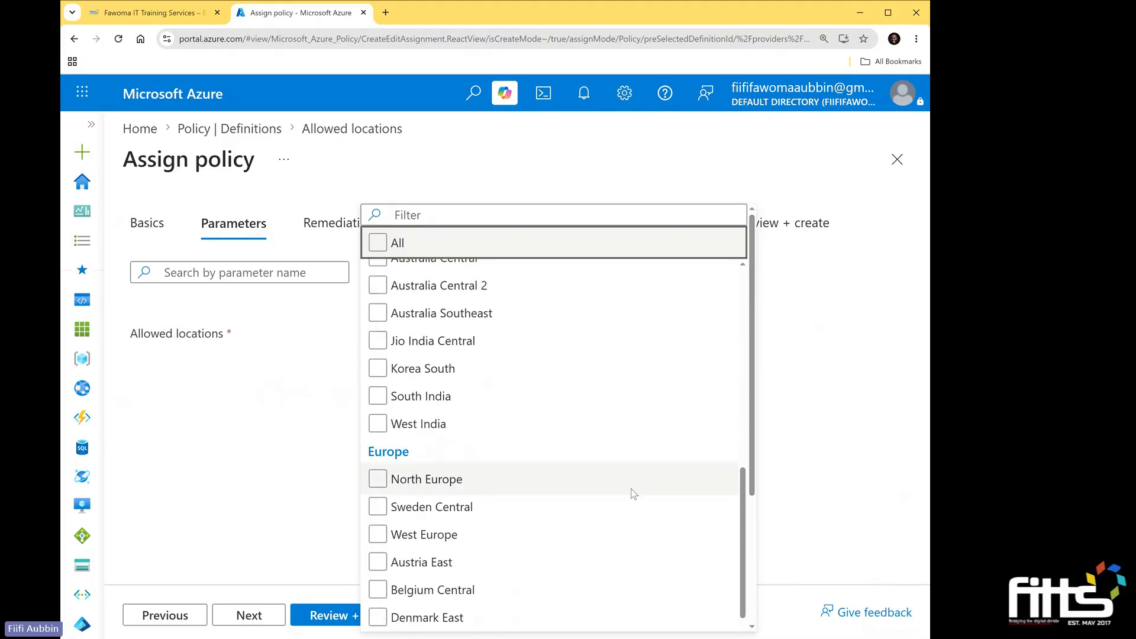
{"action": "scroll", "coordinate": [632, 495], "scroll_direction": "down", "scroll_amount": 5}
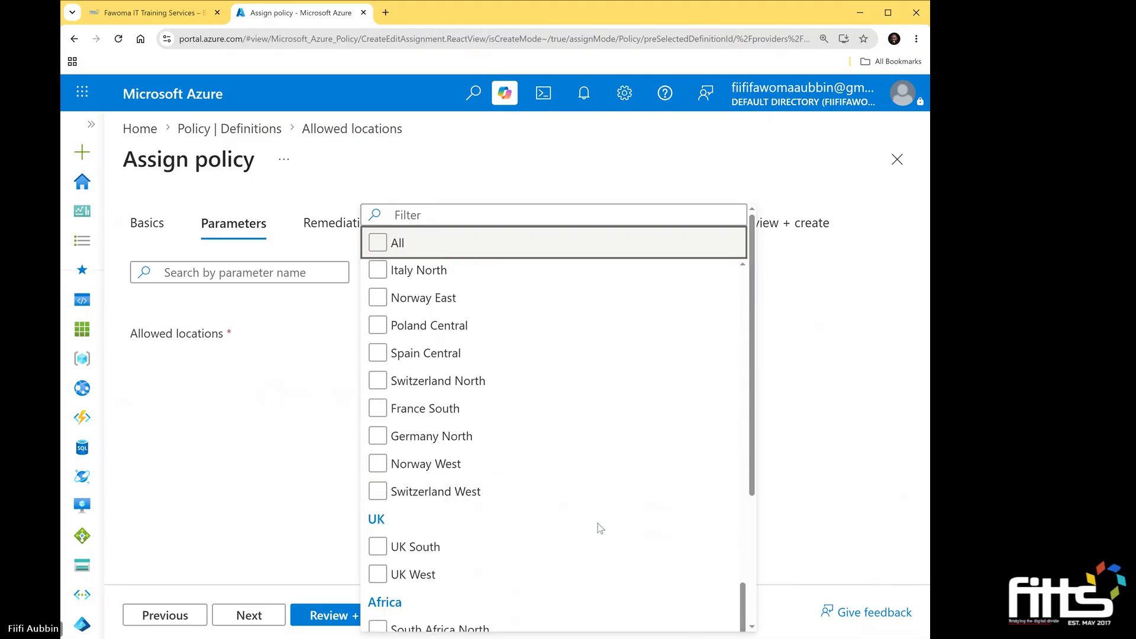
{"action": "left_click", "coordinate": [590, 549]}
{"action": "left_click", "coordinate": [580, 567]}
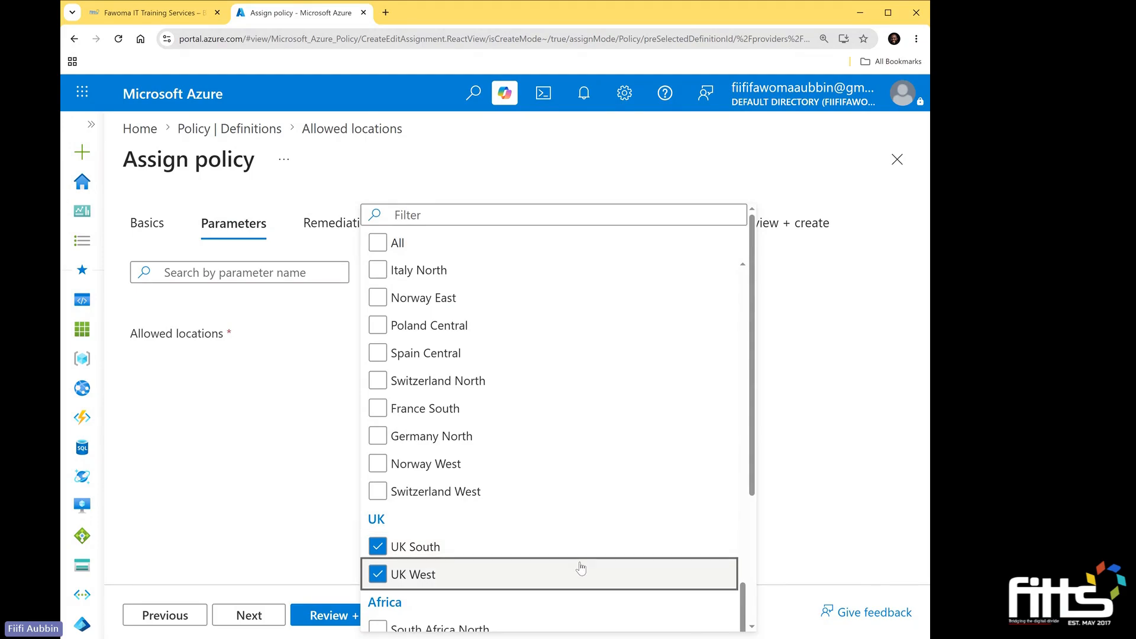
Add West Europe from the Europe group to the allowed locations selection and close the list.
{"action": "scroll", "coordinate": [581, 565], "scroll_direction": "up", "scroll_amount": 5}
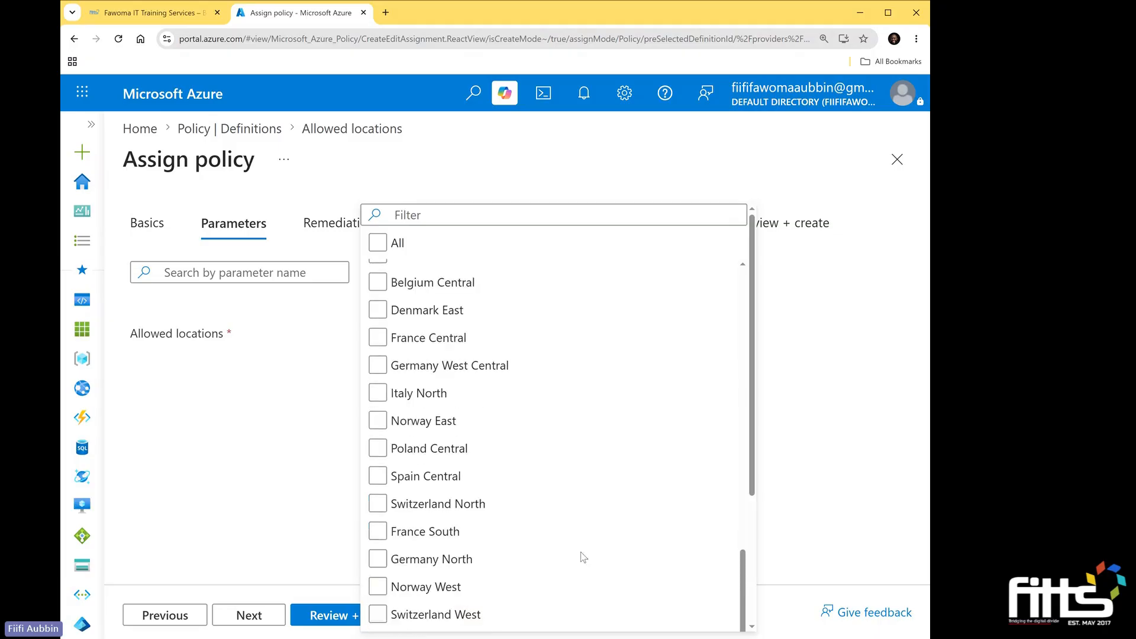
{"action": "scroll", "coordinate": [583, 559], "scroll_direction": "down", "scroll_amount": 8}
{"action": "scroll", "coordinate": [582, 558], "scroll_direction": "up", "scroll_amount": 5}
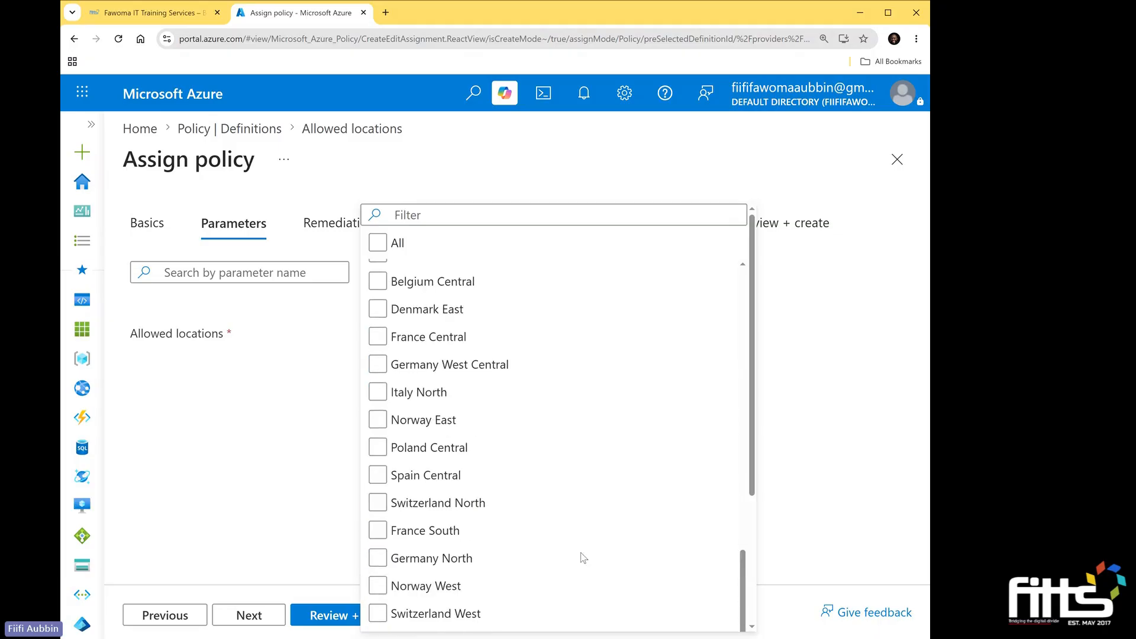
{"action": "scroll", "coordinate": [582, 558], "scroll_direction": "up", "scroll_amount": 3}
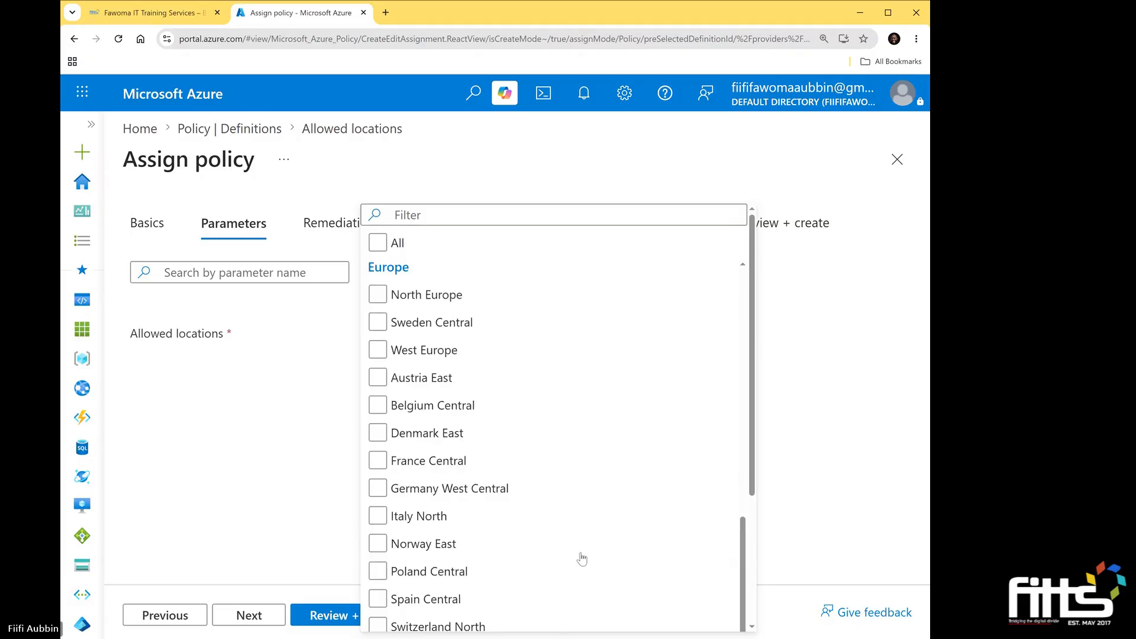
{"action": "left_click", "coordinate": [394, 414]}
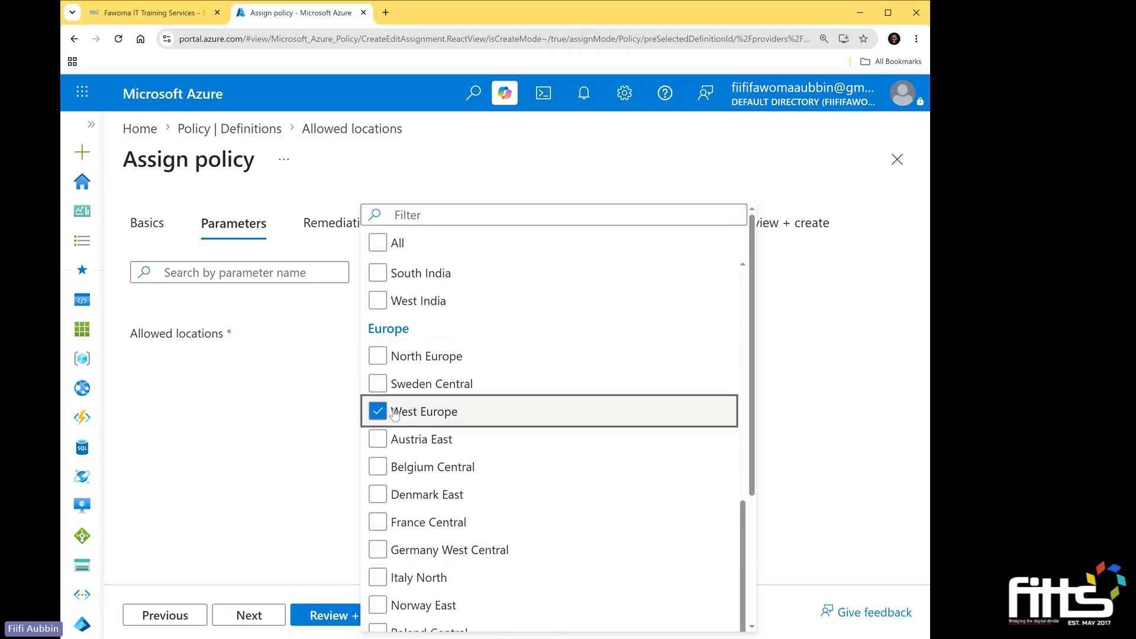
{"action": "left_click", "coordinate": [800, 426]}
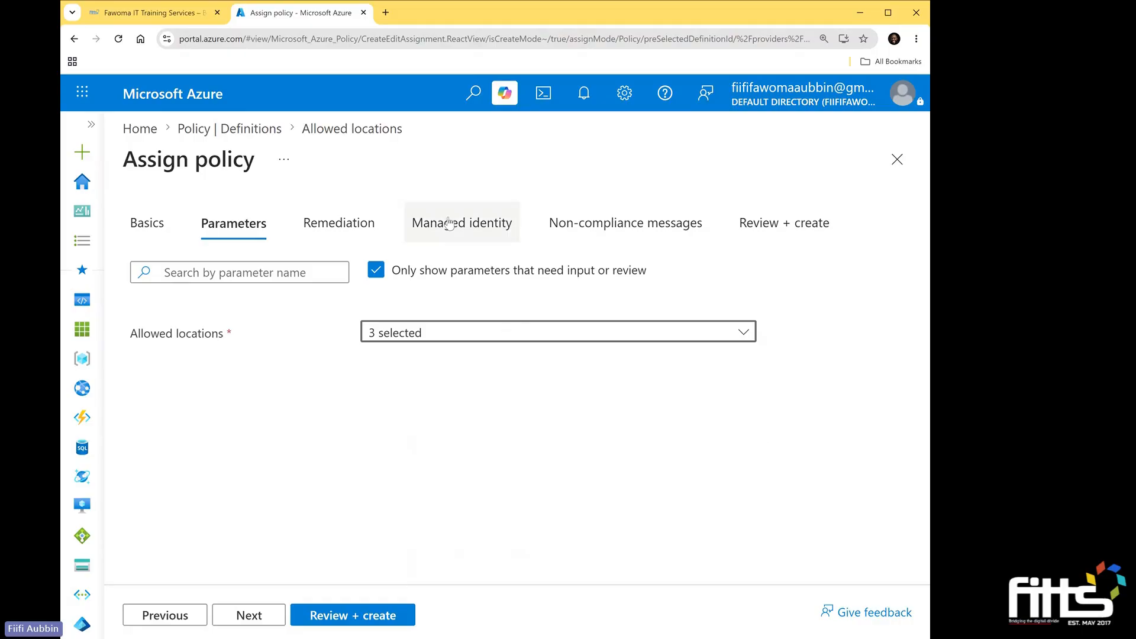
Review the managed identity and non-compliance message settings, and leave the policy assignment without creating it.
{"action": "left_click", "coordinate": [475, 232]}
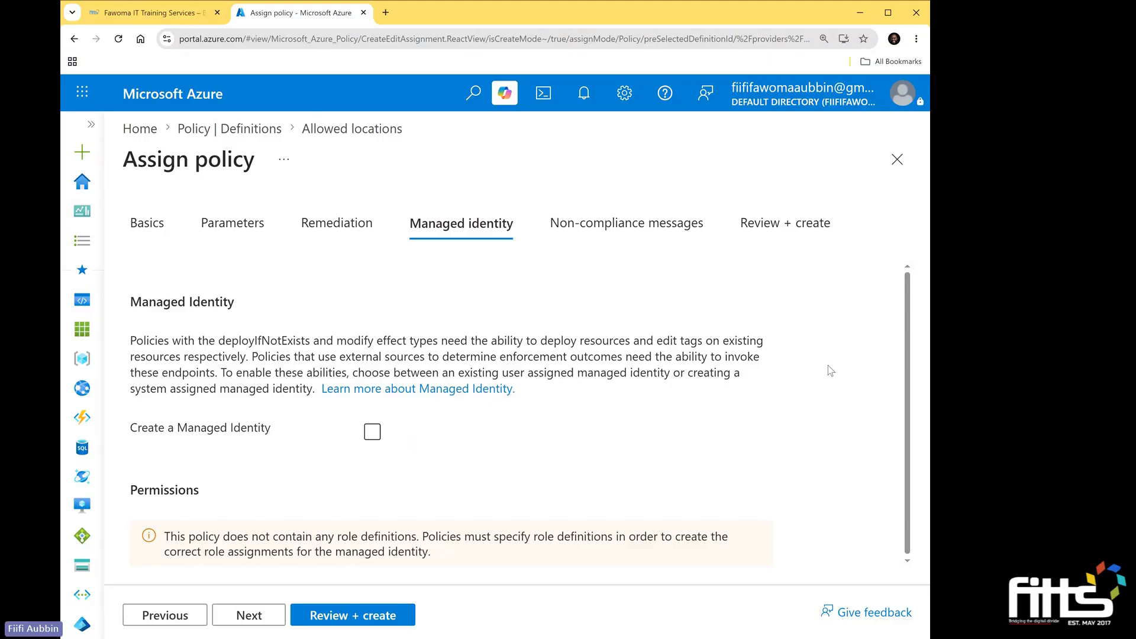
{"action": "left_click", "coordinate": [602, 239]}
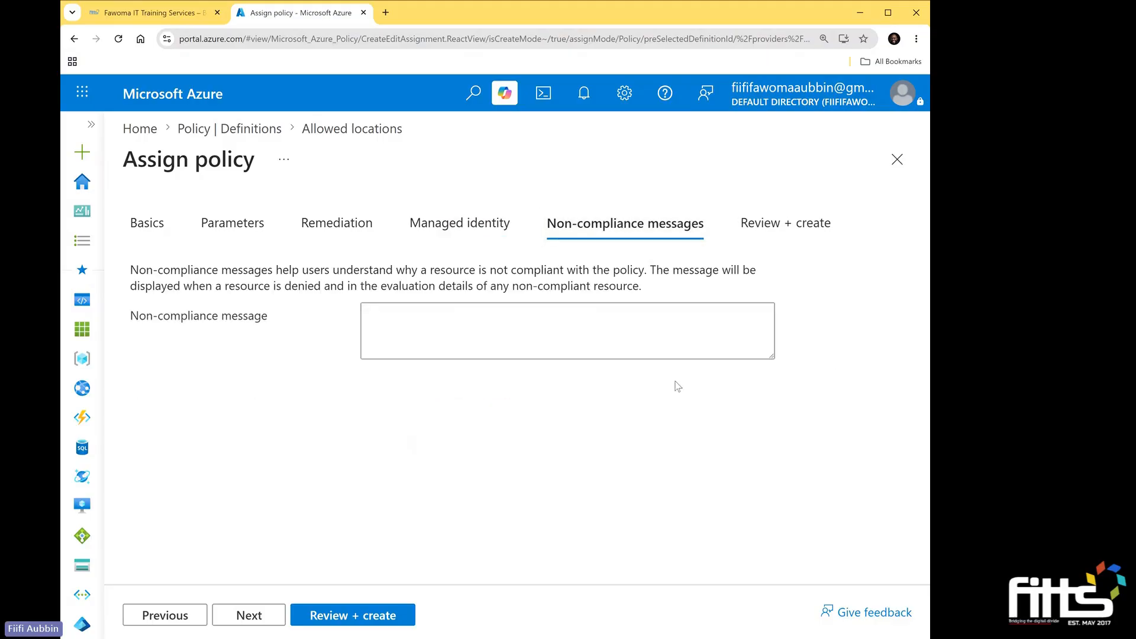
{"action": "left_click", "coordinate": [484, 314]}
{"action": "left_click", "coordinate": [277, 130]}
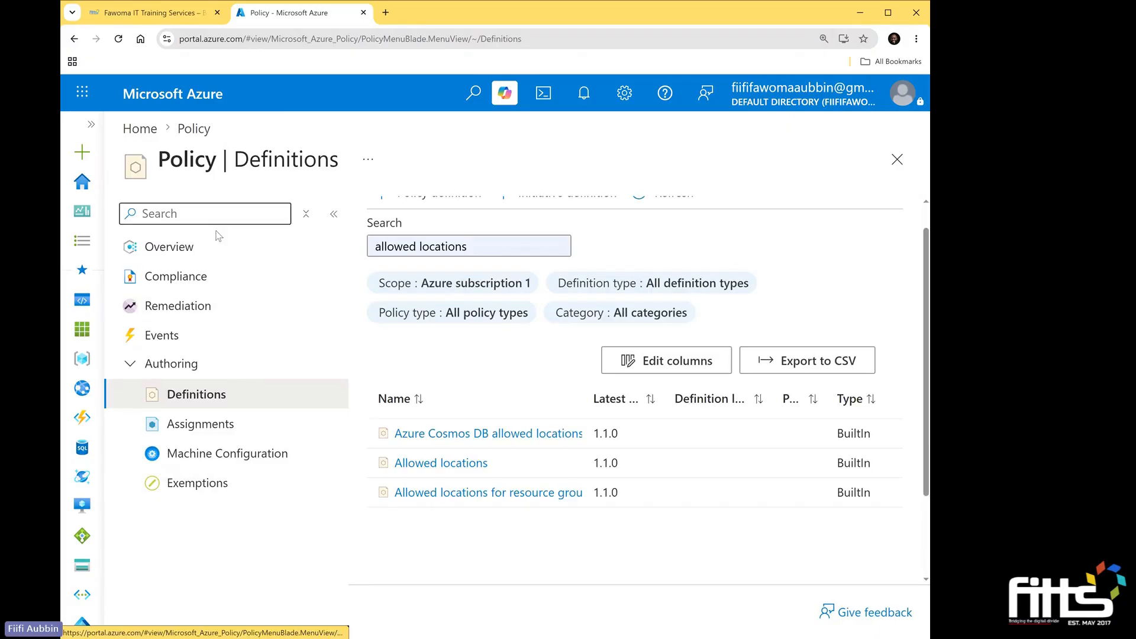
Open the Policy overview and examine the policy and initiative compliance charts for Azure subscription 1.
{"action": "left_click", "coordinate": [226, 262]}
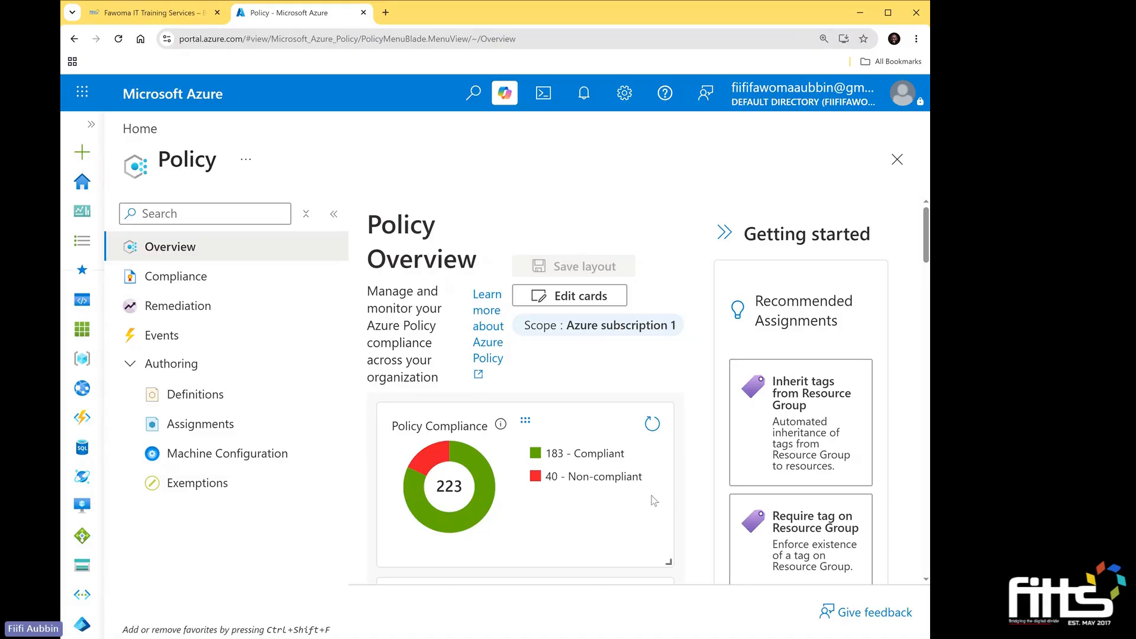
{"action": "scroll", "coordinate": [653, 502], "scroll_direction": "down", "scroll_amount": 2}
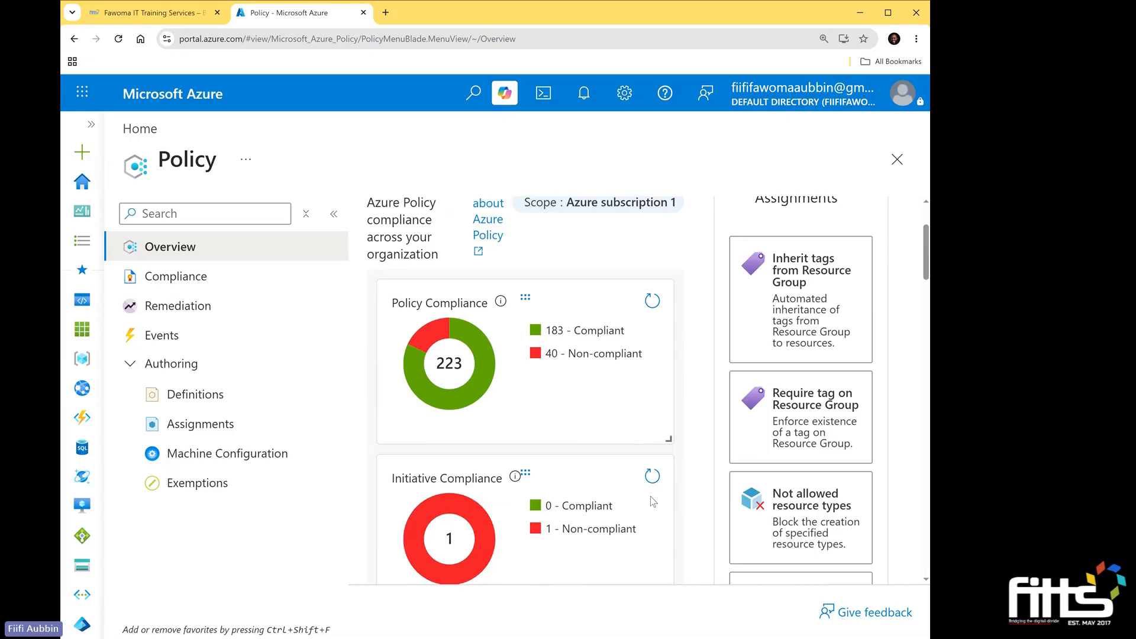